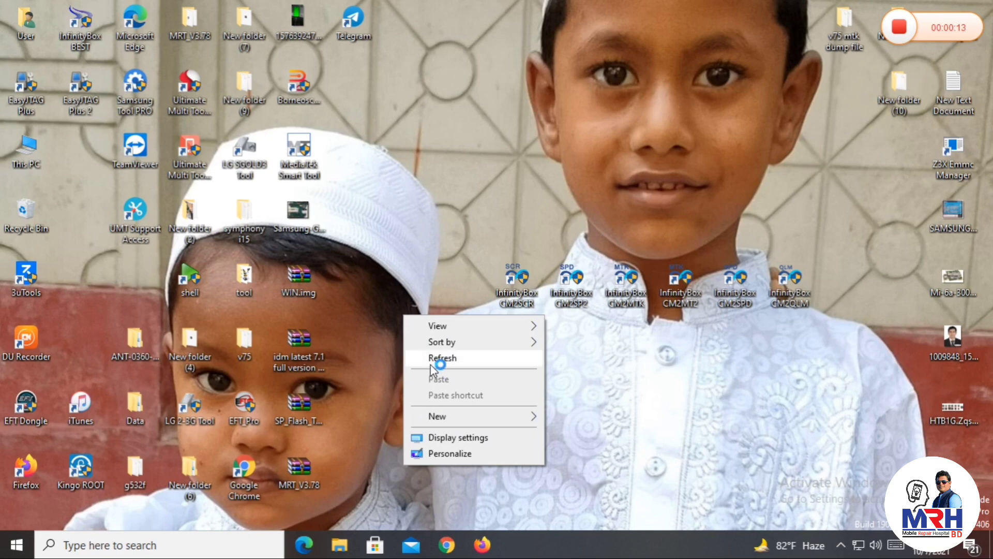
pyautogui.rightClick(429, 350)
pyautogui.click(479, 401)
pyautogui.rightClick(477, 375)
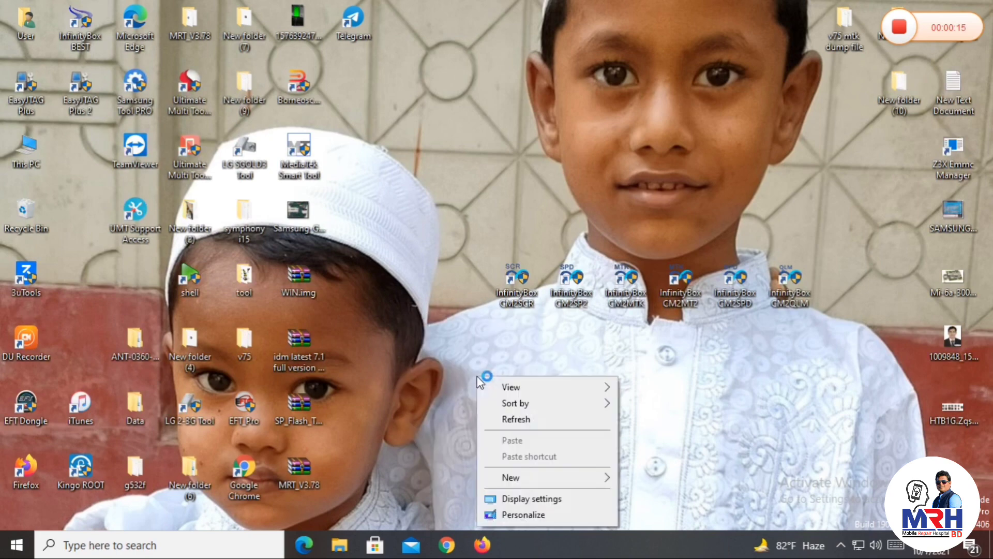
pyautogui.click(490, 415)
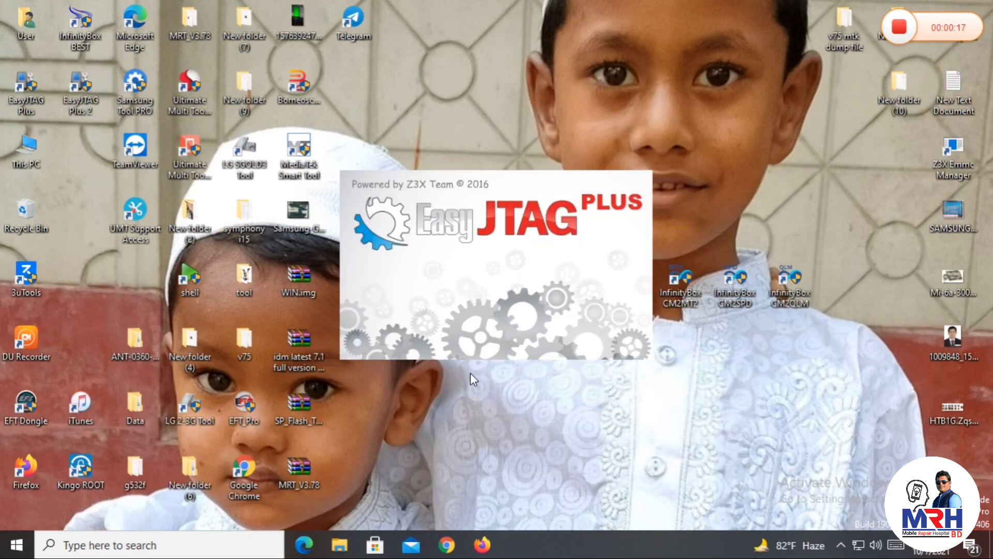
pyautogui.rightClick(476, 376)
pyautogui.click(490, 415)
pyautogui.rightClick(459, 85)
pyautogui.rightClick(477, 107)
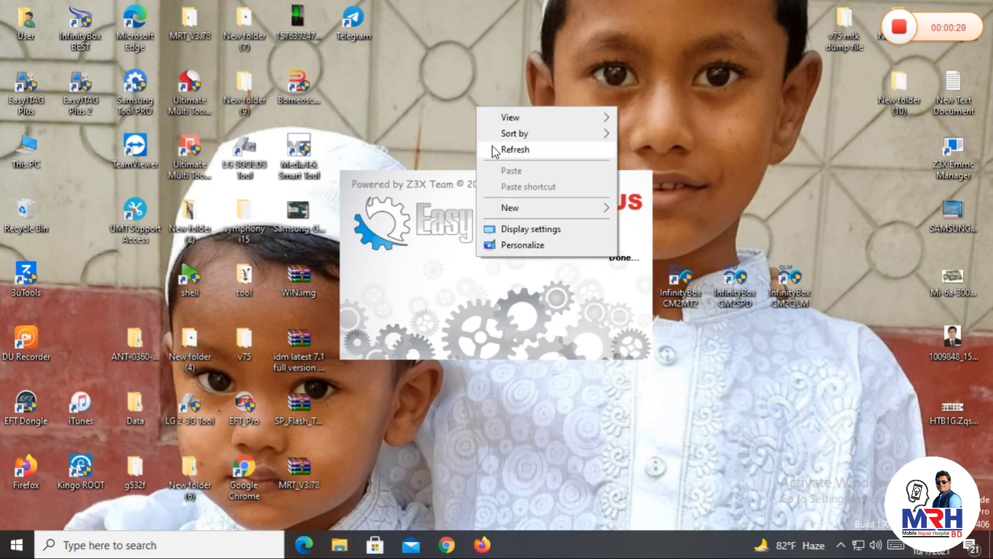
pyautogui.click(494, 150)
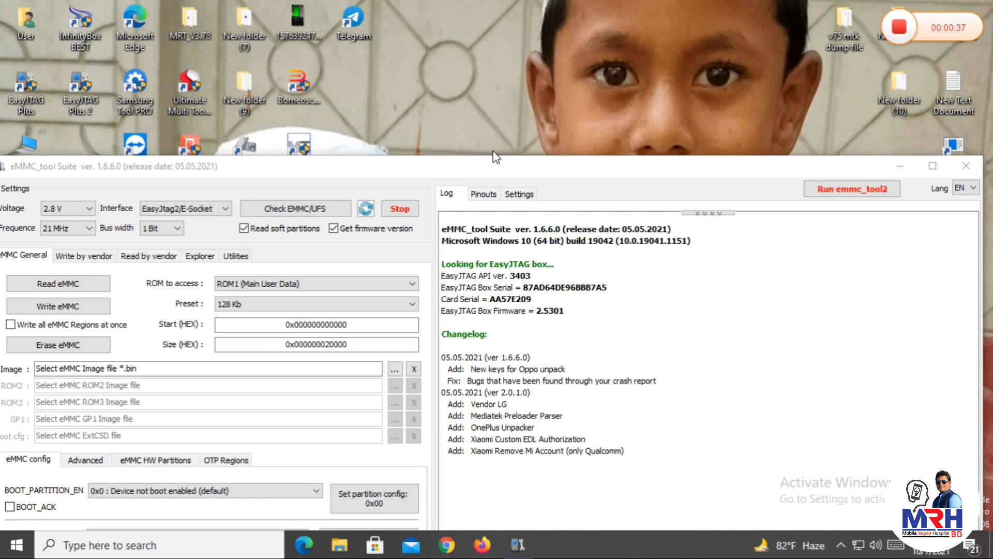
# Step: Maximize the eMMC tool window and run the eMMC/UFS check on the connected chip
pyautogui.moveTo(496, 157); pyautogui.dragTo(532, 71)
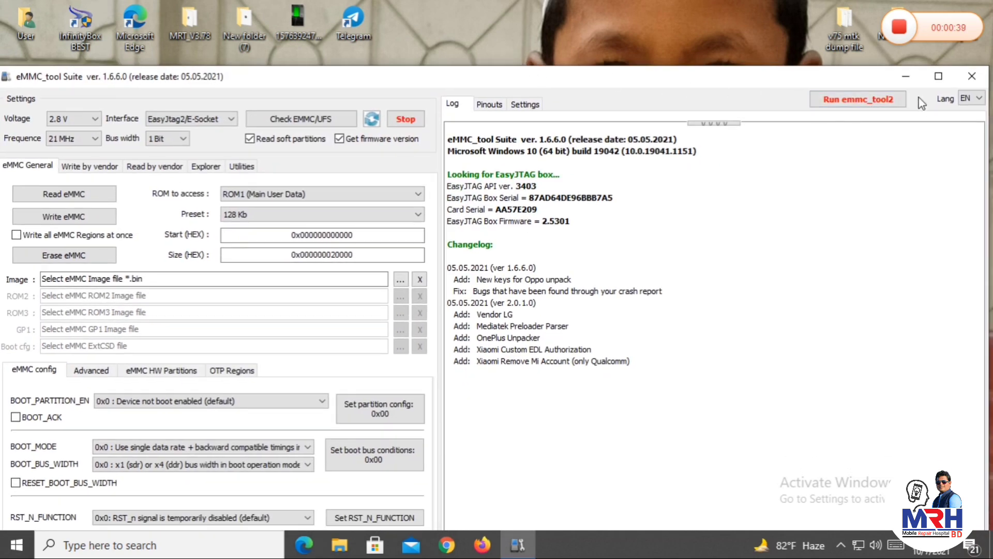
pyautogui.click(938, 77)
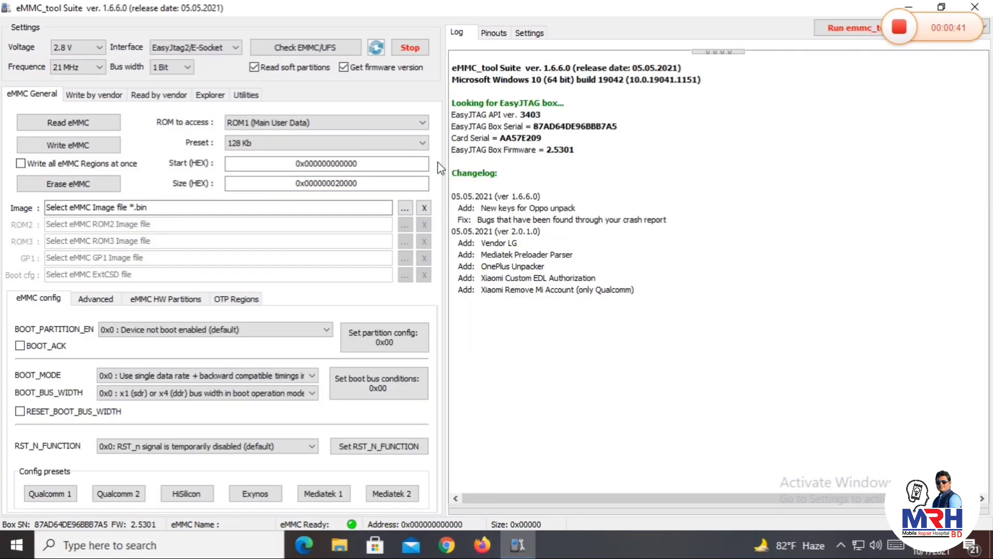
pyautogui.click(306, 50)
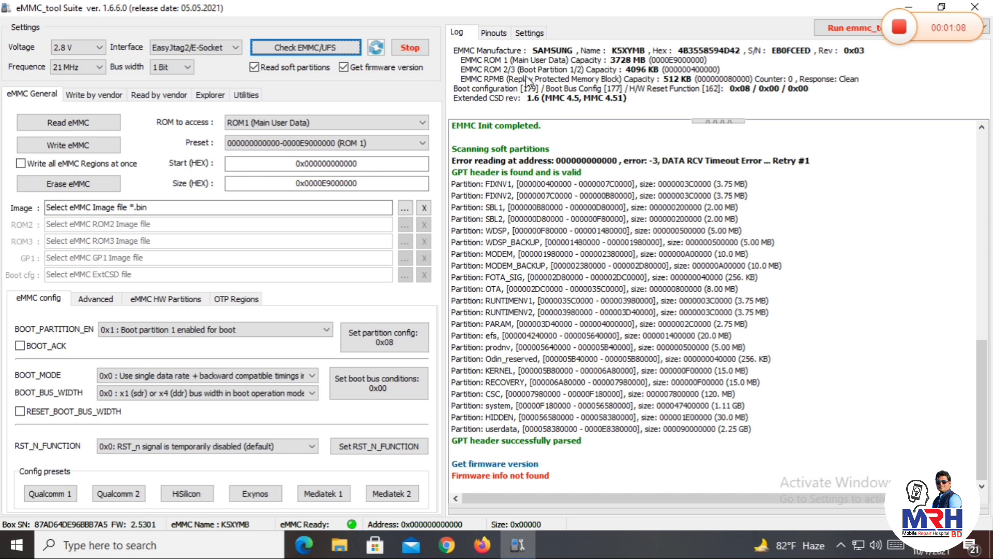
# Step: Review the eMMC device and partition information in the log, and run the eMMC/UFS check again
pyautogui.scroll(4, 595, 295)
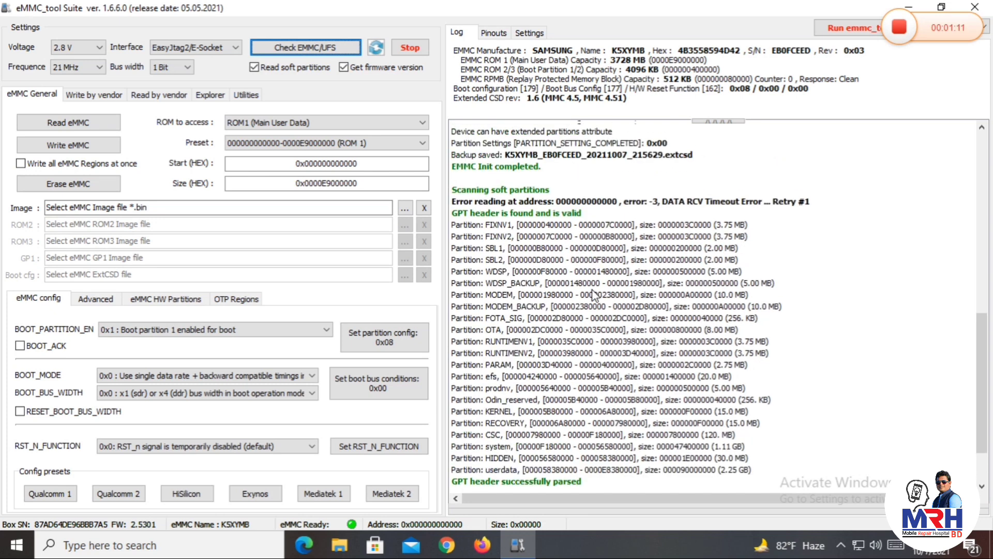
pyautogui.scroll(10, 595, 295)
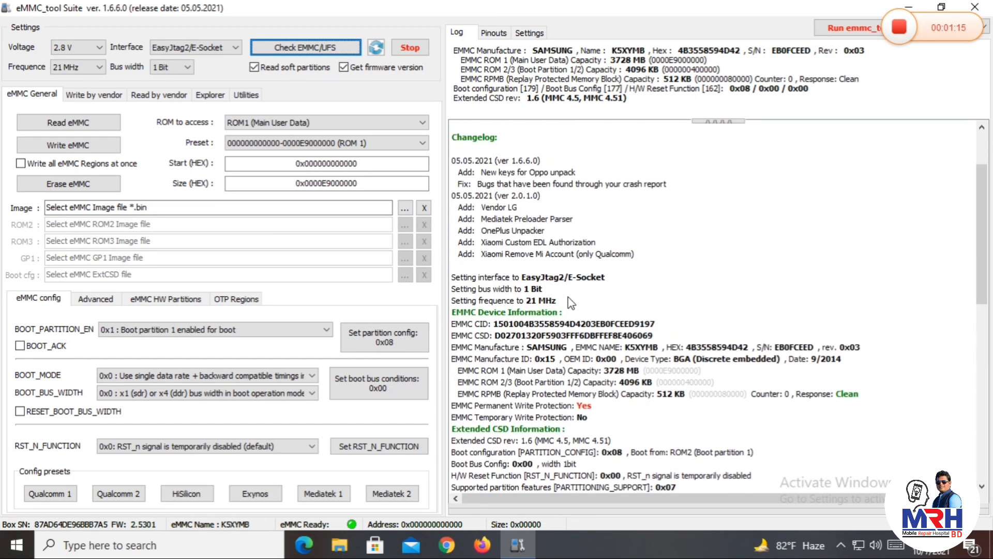
pyautogui.scroll(1, 571, 303)
pyautogui.scroll(-15, 571, 303)
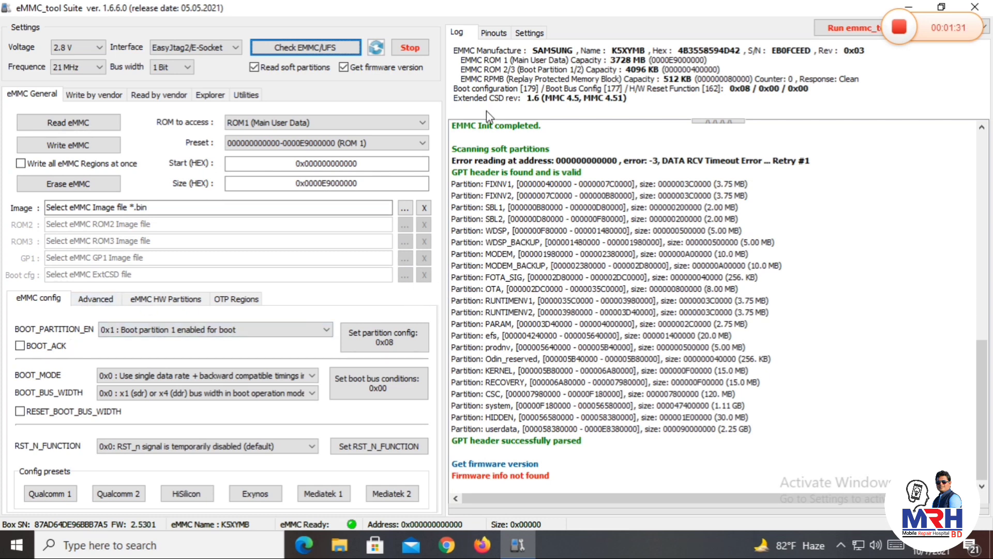
pyautogui.click(319, 49)
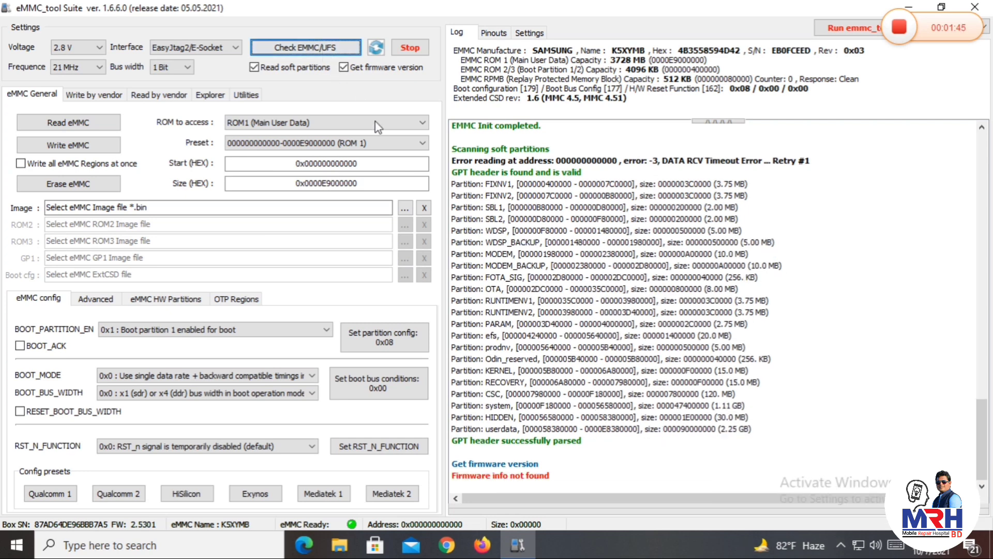
# Step: Try to run the Universal Factory Format on the eMMC, repeating the operation several times
pyautogui.click(96, 300)
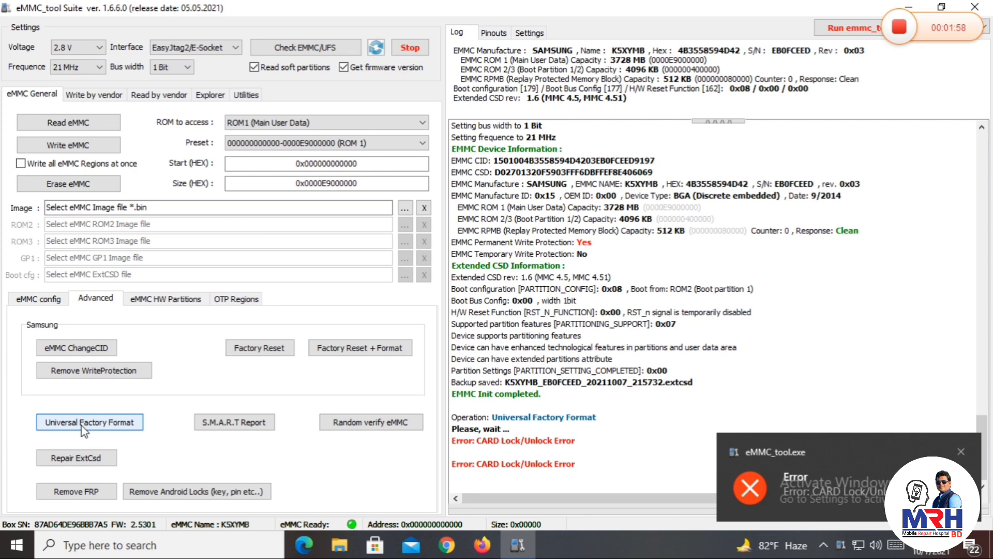
pyautogui.click(82, 425)
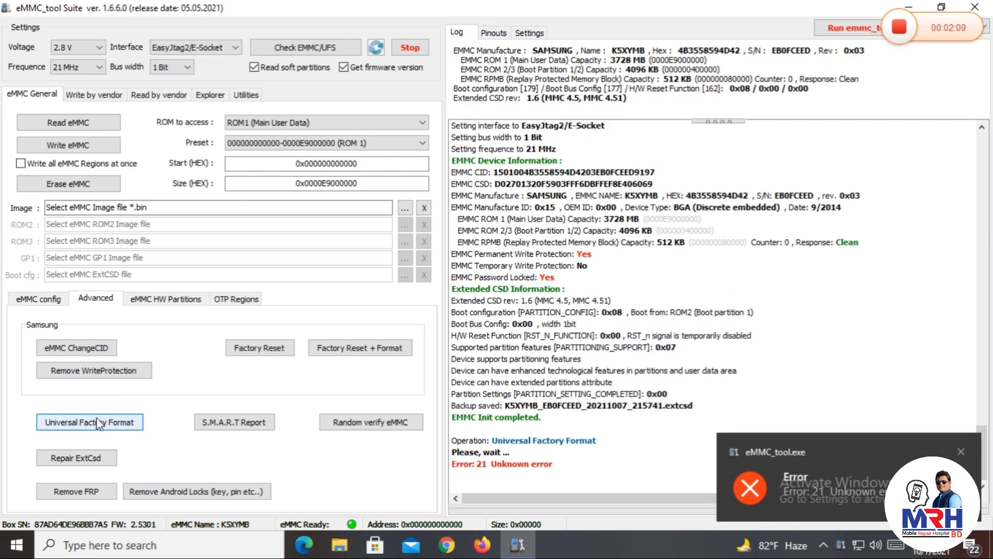
pyautogui.click(103, 416)
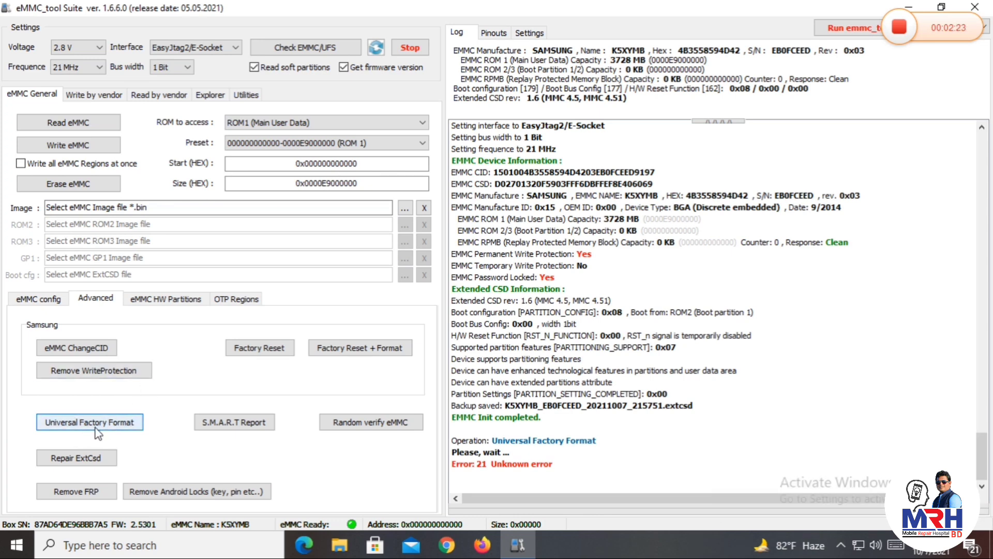
pyautogui.click(96, 428)
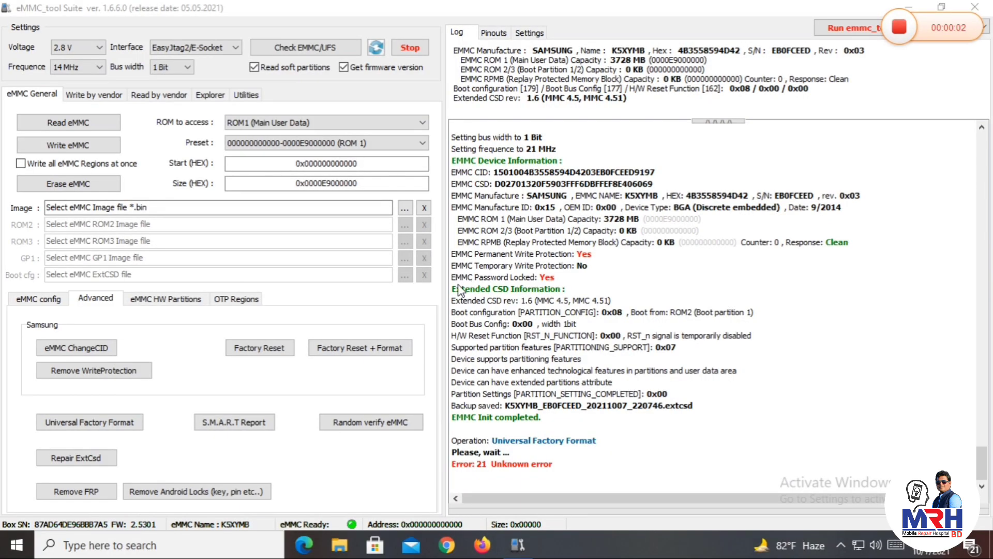
# Step: Highlight the EMMC Password Locked line in the log, and close eMMC_tool Suite
pyautogui.click(572, 280)
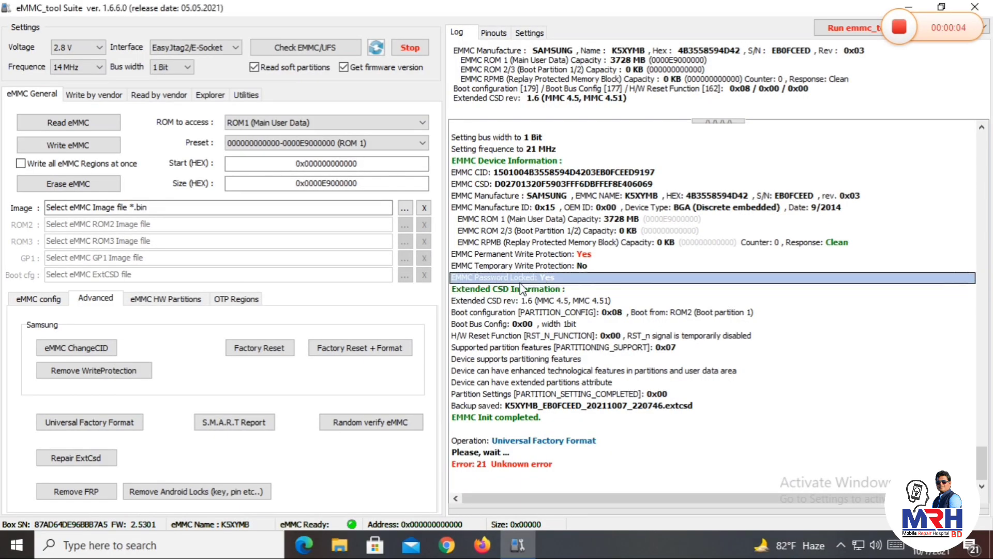
pyautogui.click(546, 290)
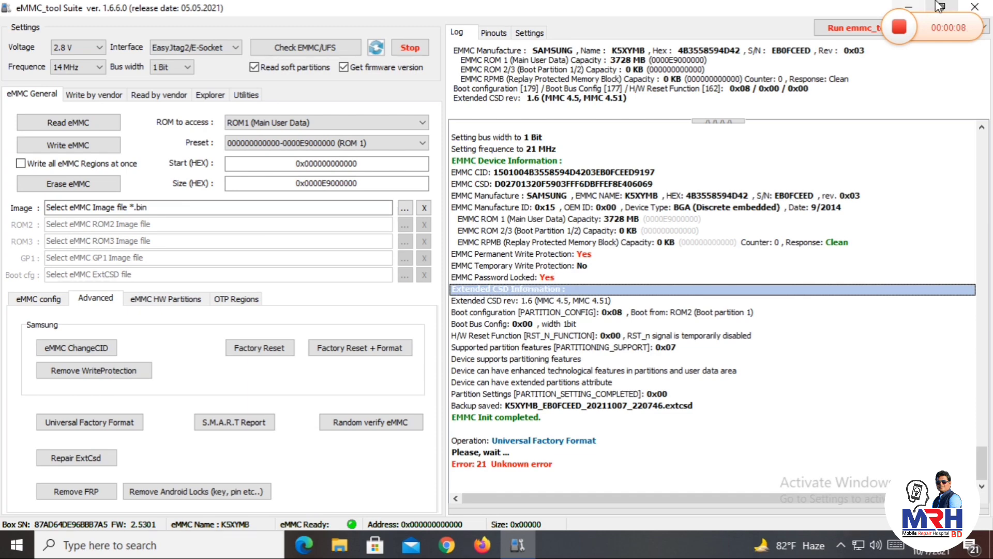
pyautogui.click(912, 6)
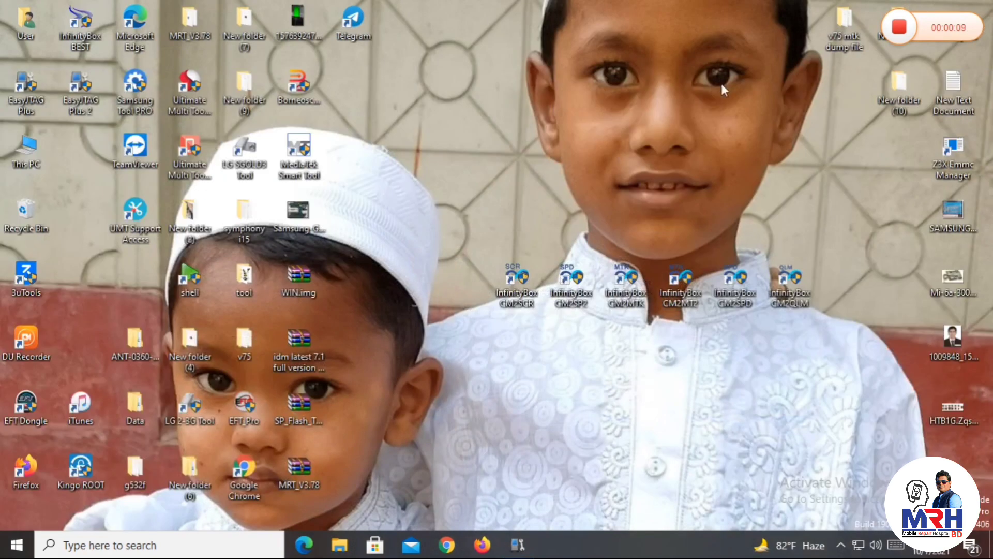
pyautogui.click(515, 543)
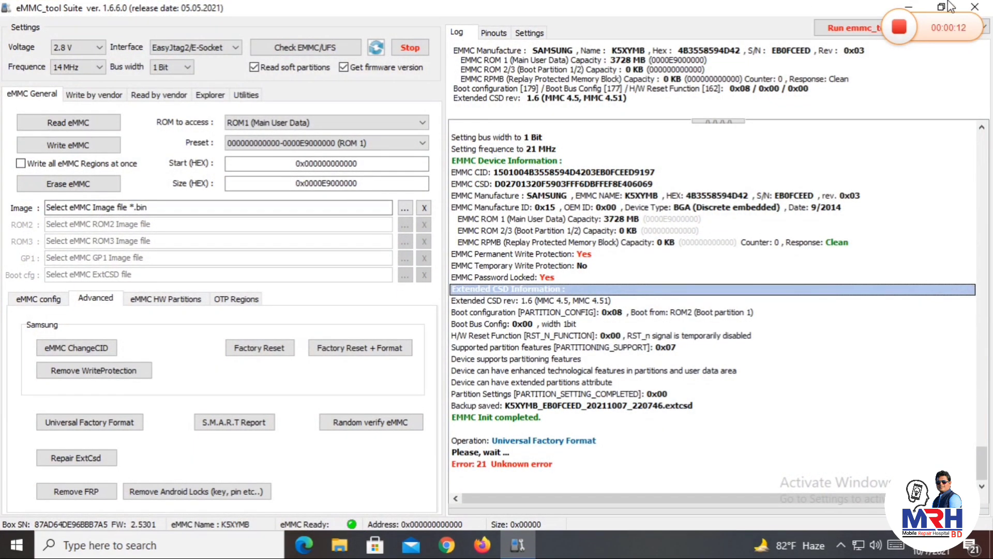
pyautogui.click(986, 5)
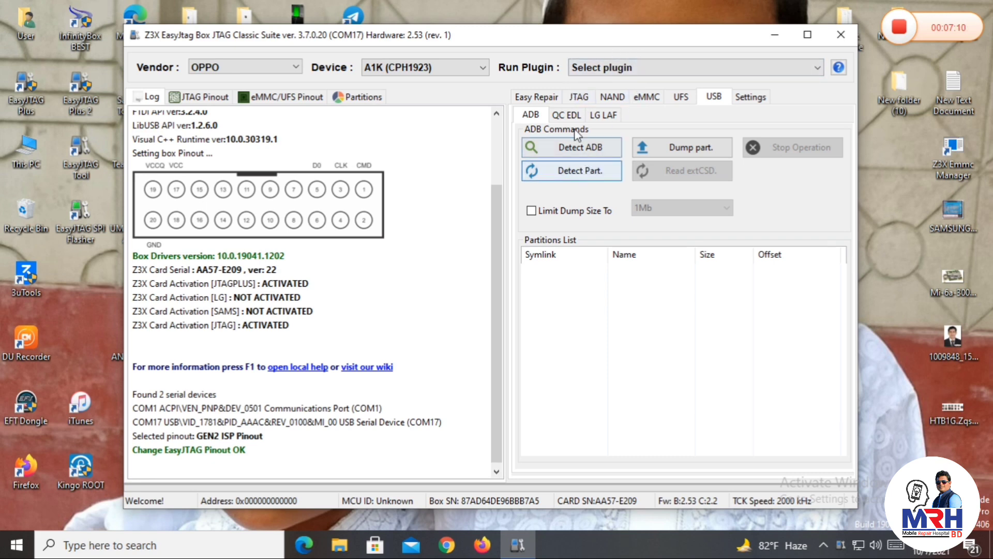
# Step: In the Z3X EasyJtag Box JTAG Classic Suite, set the eMMC clock rate to 42MHz and try to detect the chip
pyautogui.click(580, 100)
pyautogui.click(523, 99)
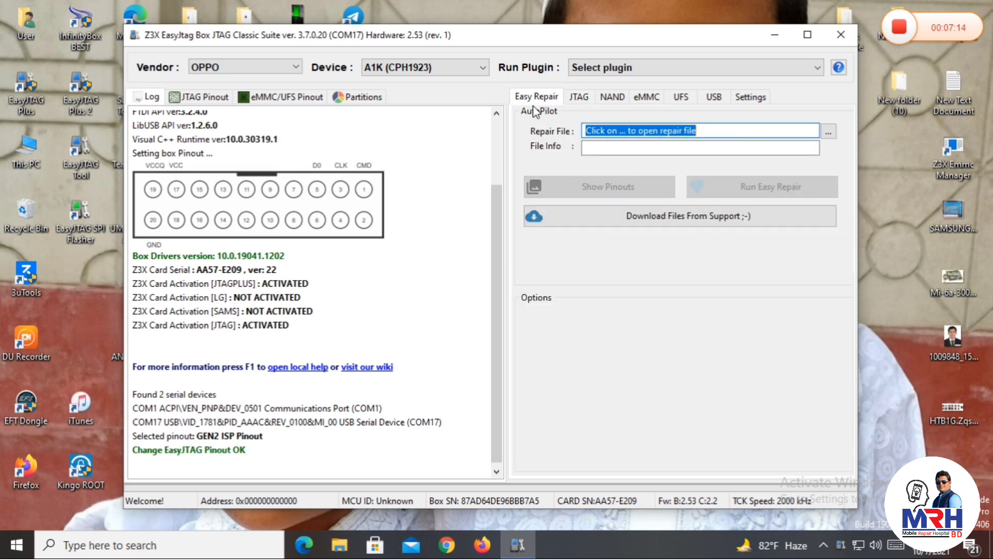
pyautogui.click(648, 98)
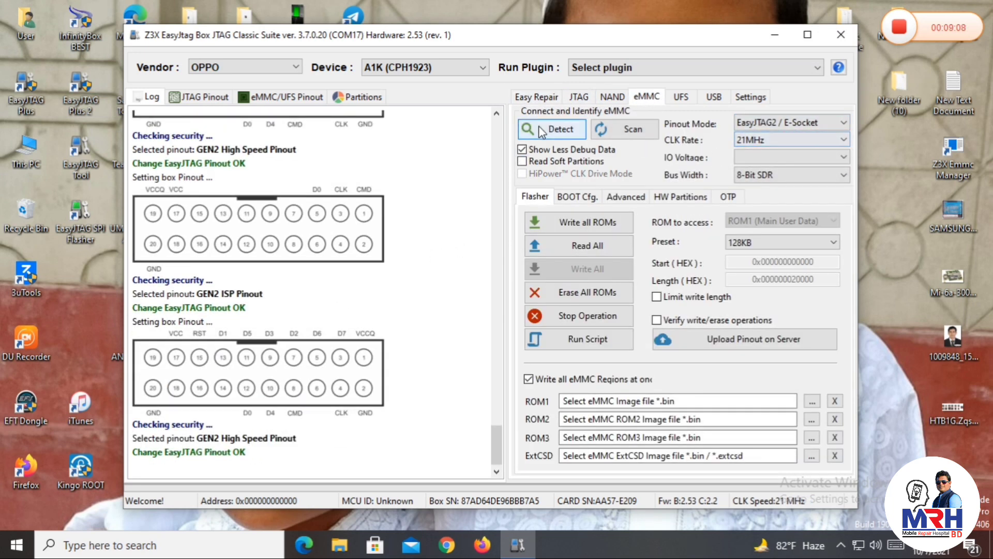
pyautogui.click(752, 141)
pyautogui.click(753, 197)
pyautogui.click(543, 134)
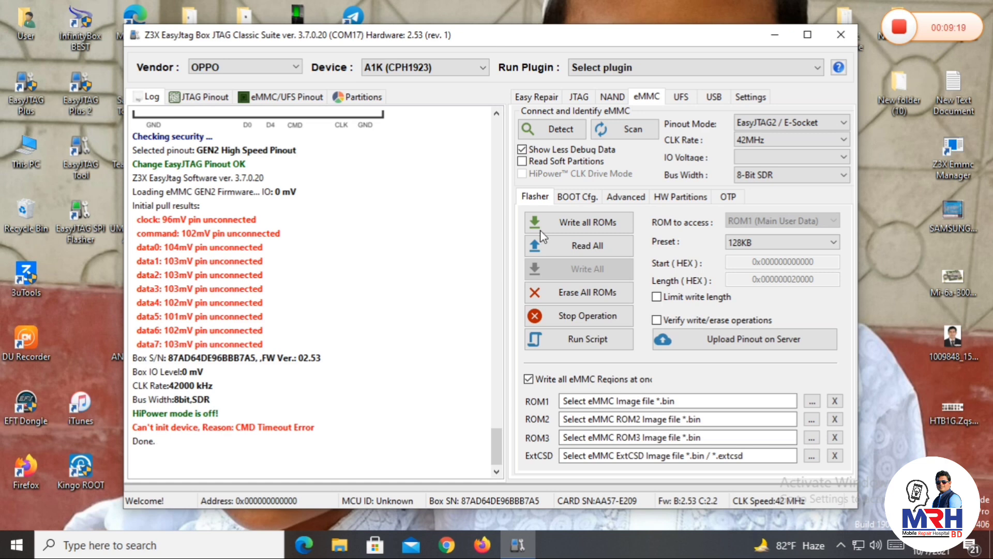
# Step: Set the eMMC clock rate to 21MHz, disable Show Less Debug Data and run the chip detection
pyautogui.click(737, 142)
pyautogui.click(750, 160)
pyautogui.click(533, 152)
pyautogui.click(552, 130)
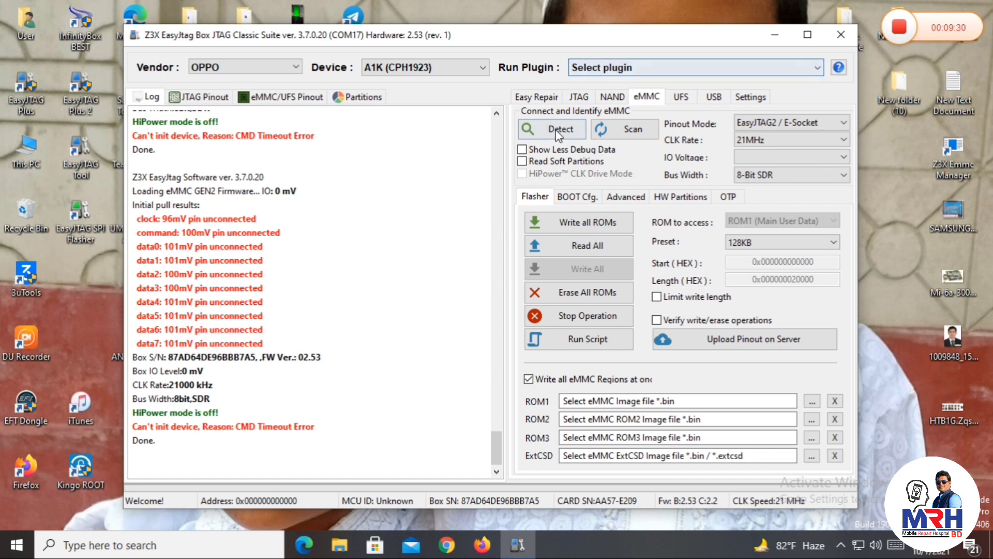
# Step: Examine the initial pull results of the eMMC data pins in the detection log
pyautogui.scroll(2, 303, 260)
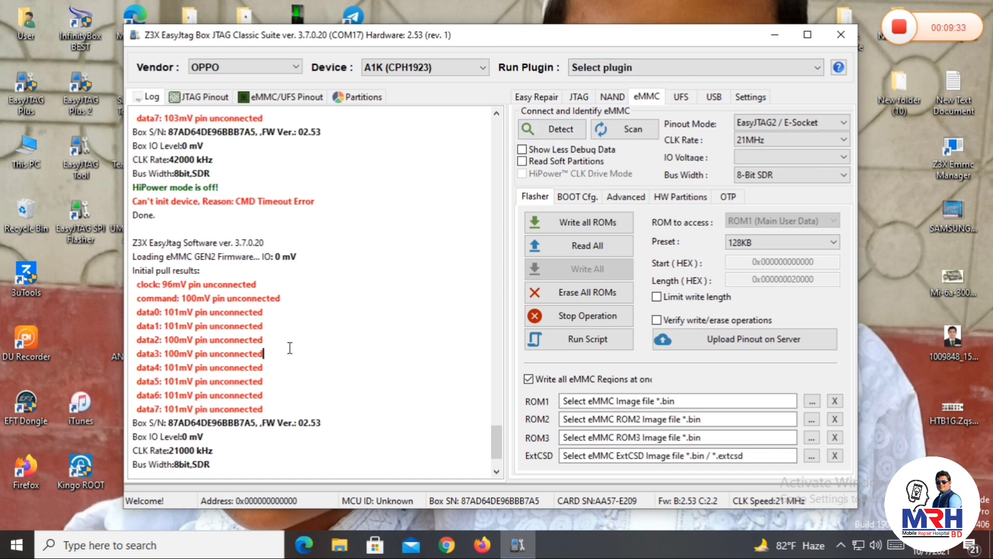
pyautogui.moveTo(290, 348); pyautogui.dragTo(143, 356)
pyautogui.click(187, 354)
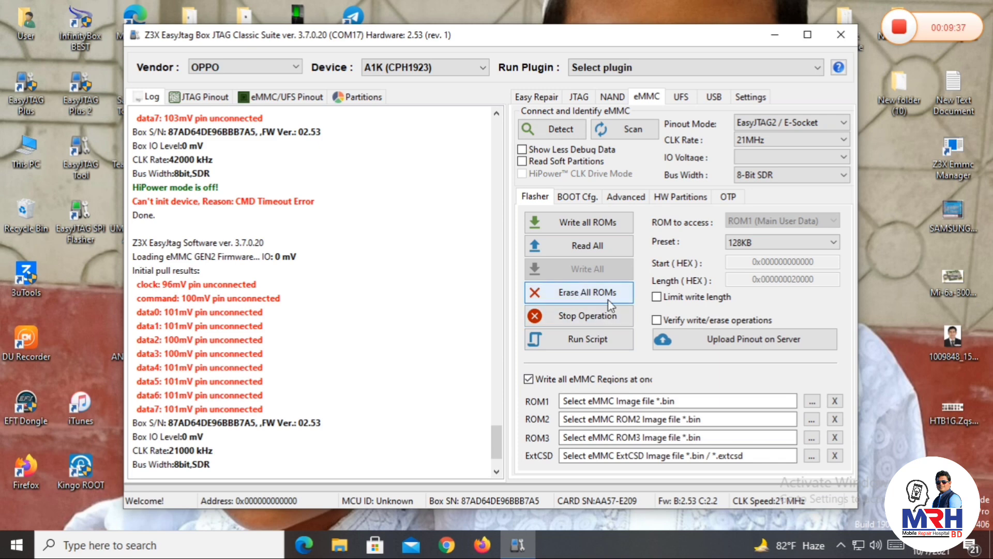
# Step: Start the Erase (e)MMC Password operation and confirm the forced erase of the card contents
pyautogui.click(579, 196)
pyautogui.click(626, 197)
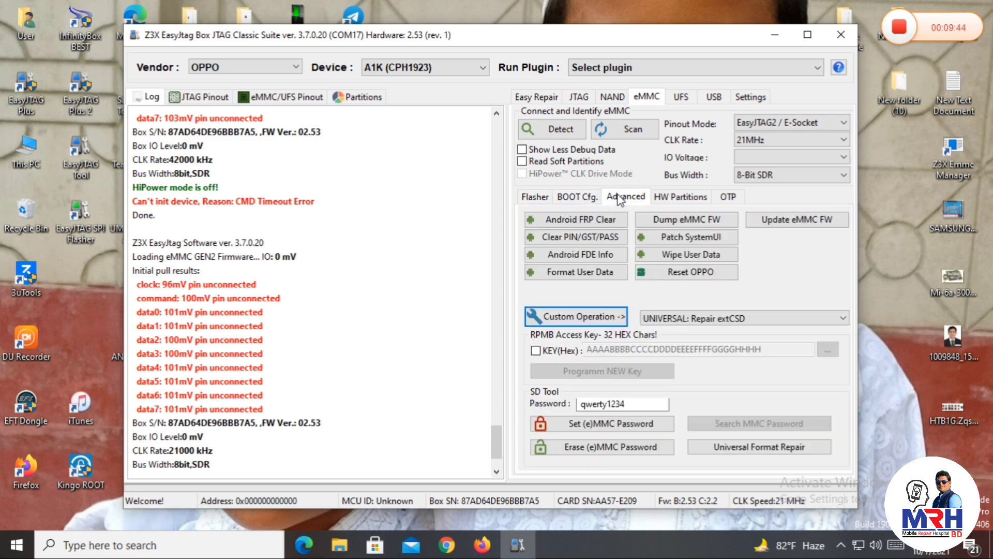
pyautogui.click(607, 448)
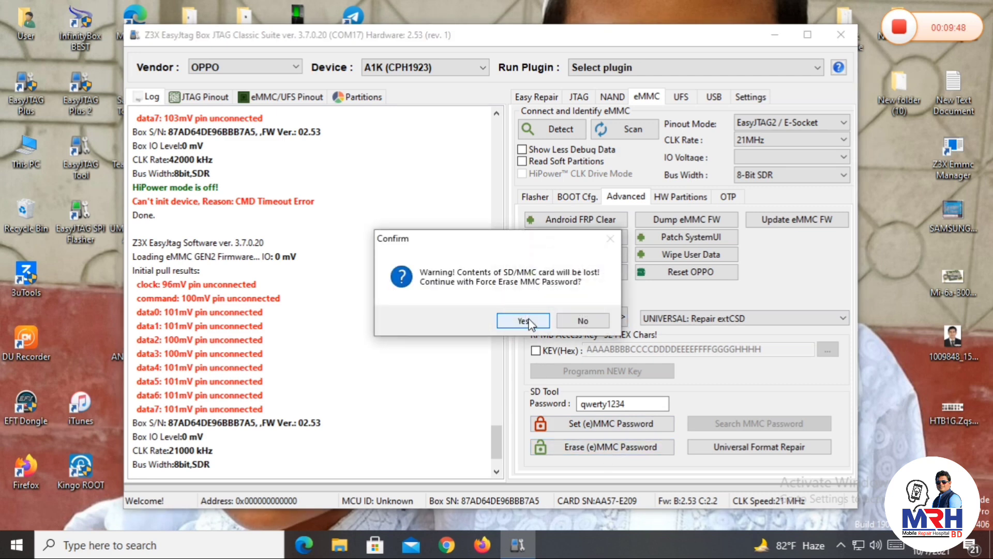
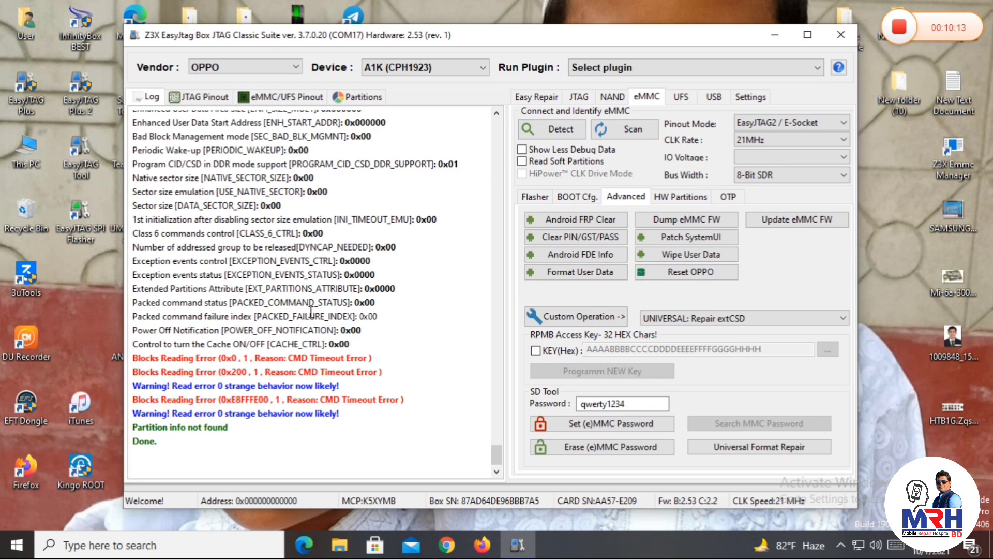
# Step: Examine the eMMC detection log for the password lock, write protection and extended CSD entries
pyautogui.moveTo(496, 435); pyautogui.dragTo(487, 366)
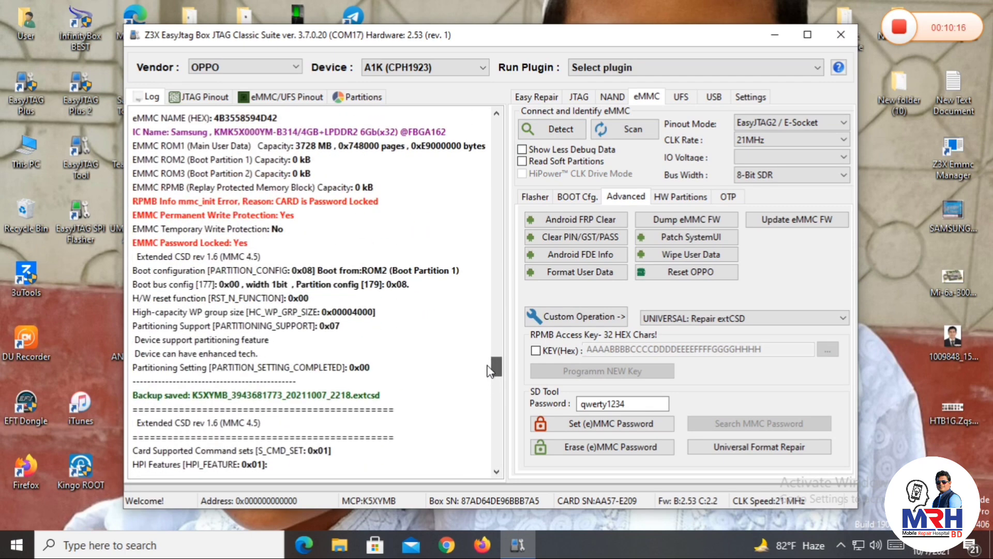
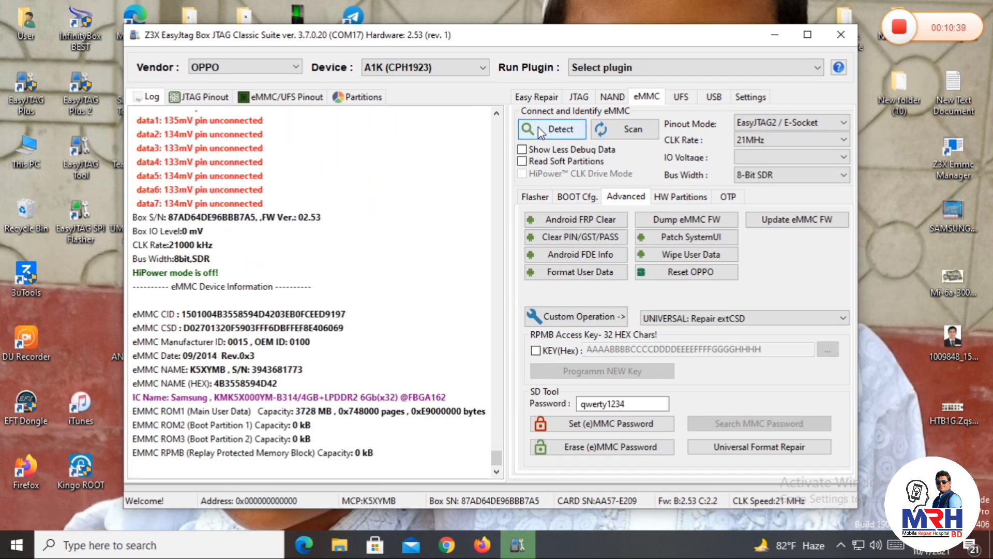
pyautogui.scroll(7, 323, 224)
pyautogui.scroll(7, 323, 223)
pyautogui.scroll(10, 323, 217)
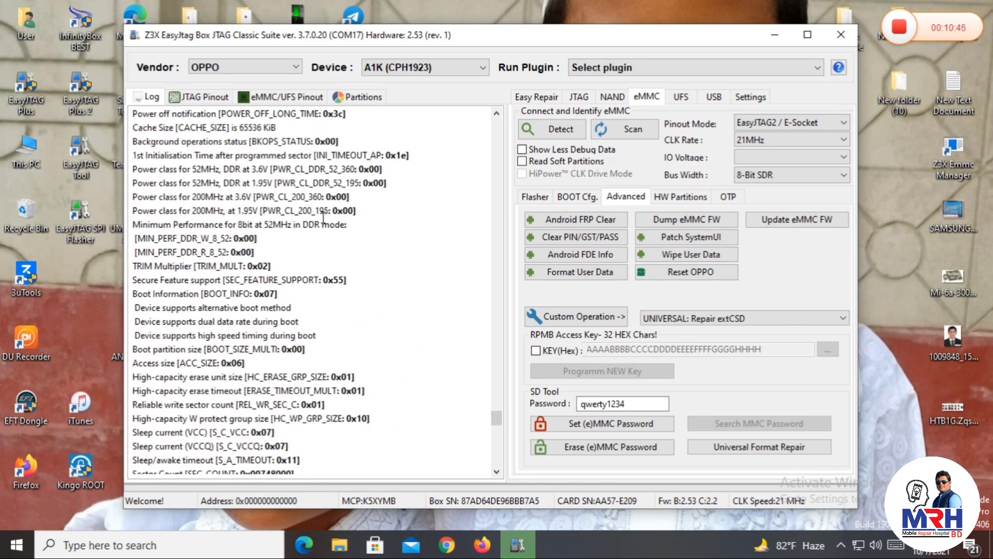
pyautogui.scroll(-10, 320, 217)
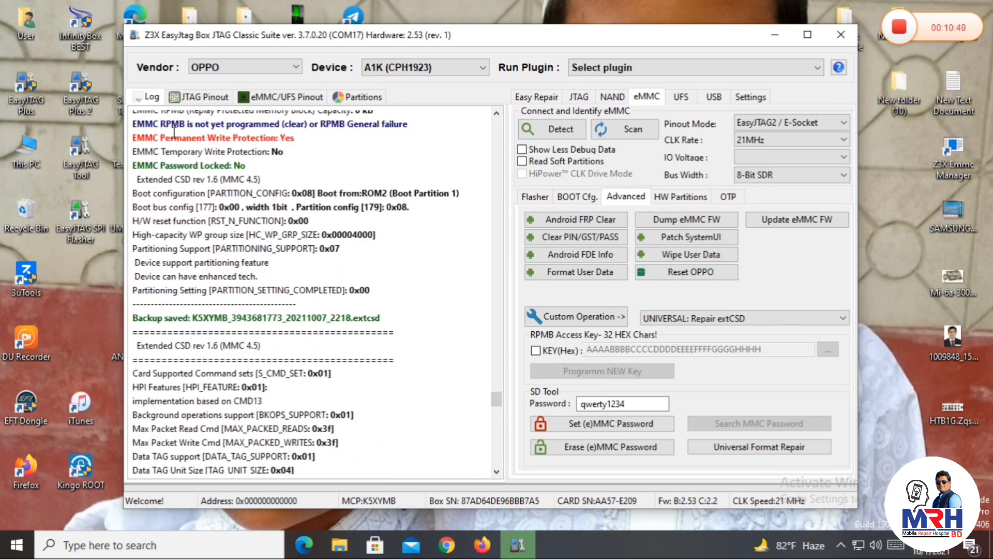
pyautogui.scroll(-10, 302, 174)
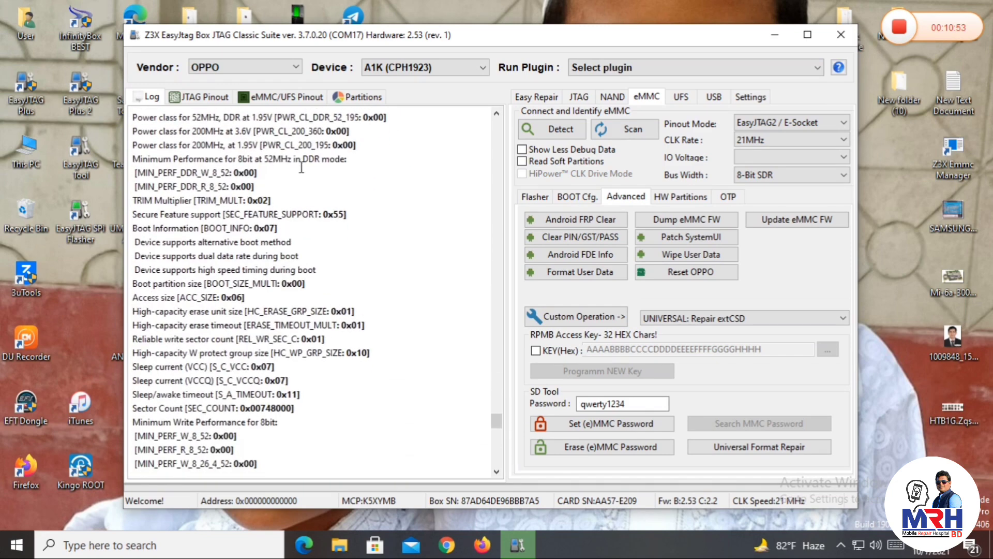
pyautogui.scroll(-1, 291, 73)
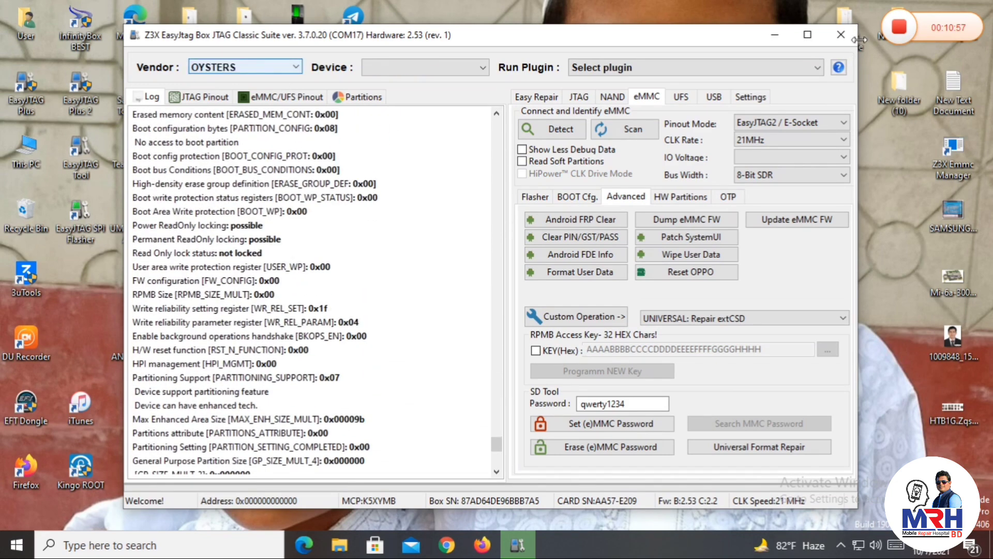
# Step: Close the Classic Suite, switch to eMMC_tool Suite and check the eMMC, including its permanent write protection entry in the log
pyautogui.click(842, 35)
pyautogui.rightClick(542, 130)
pyautogui.click(580, 173)
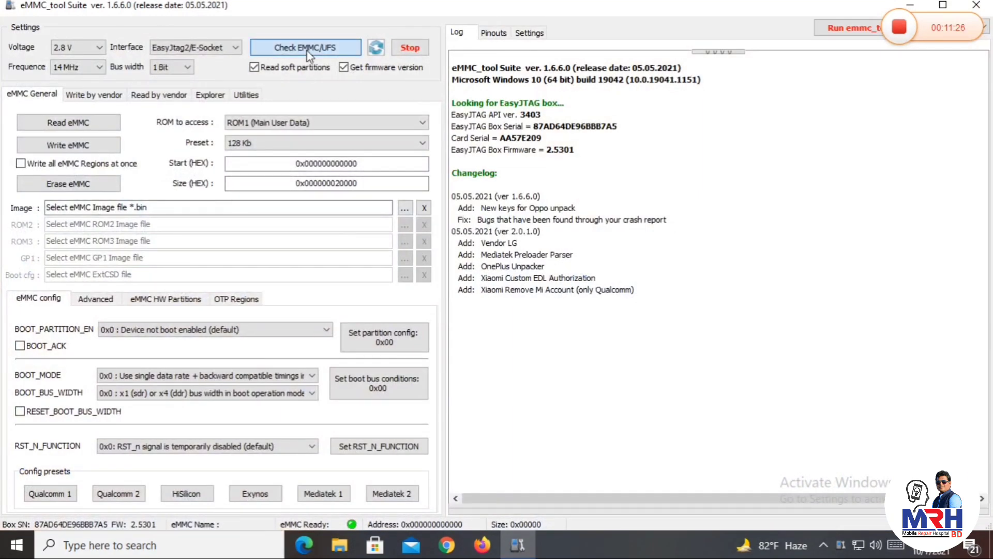
pyautogui.click(309, 50)
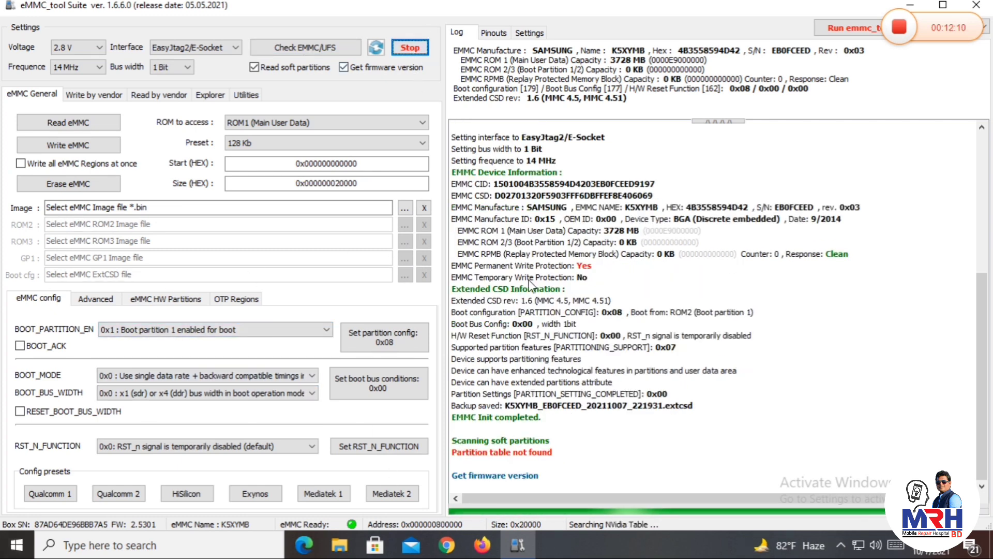
pyautogui.click(530, 265)
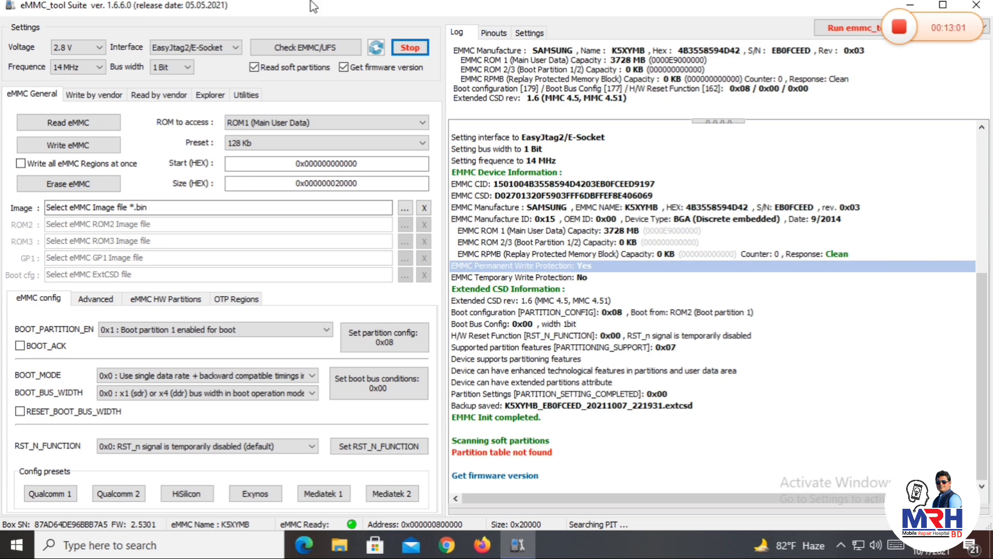
# Step: Disable Get firmware version and Read soft partitions, and try to rerun the EMMC/UFS check
pyautogui.click(344, 68)
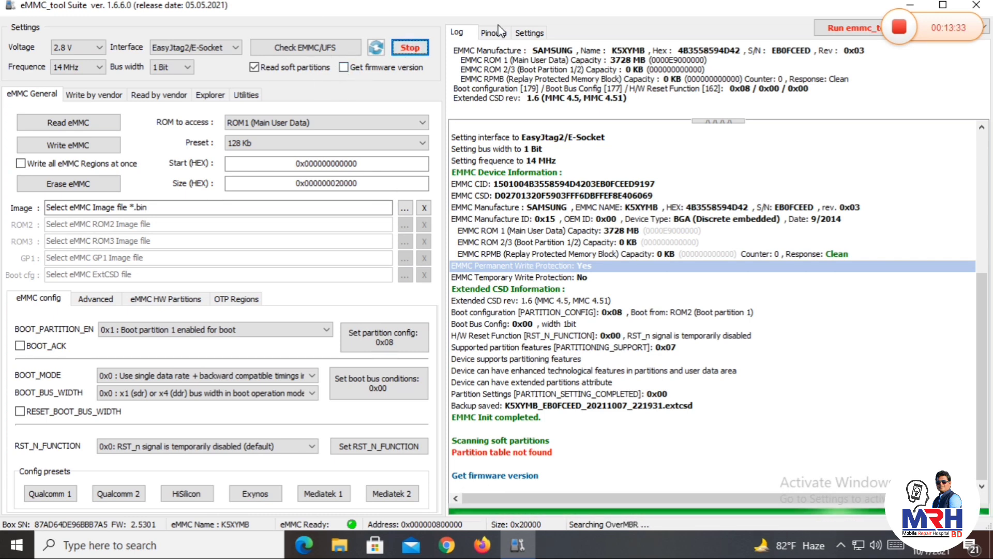
pyautogui.click(315, 52)
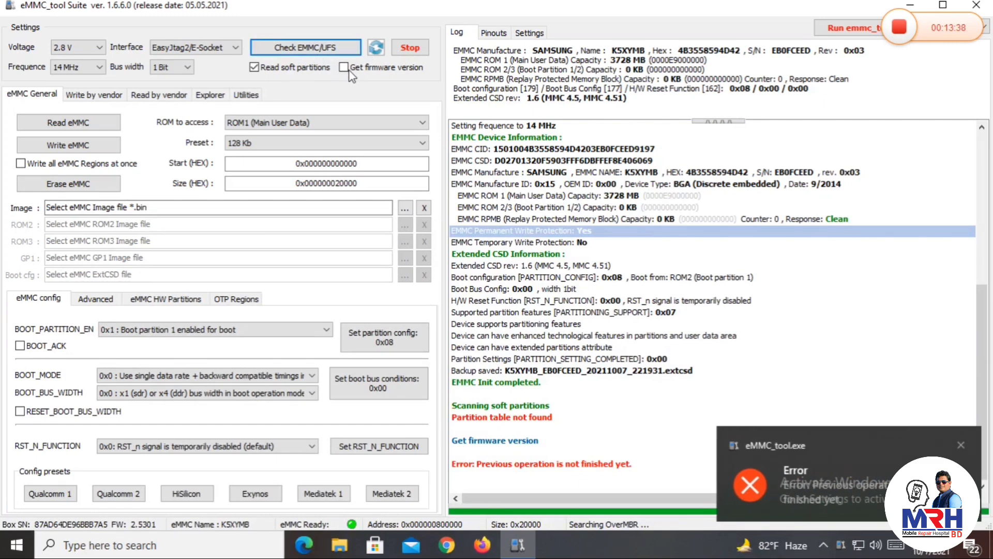
pyautogui.scroll(1, 632, 246)
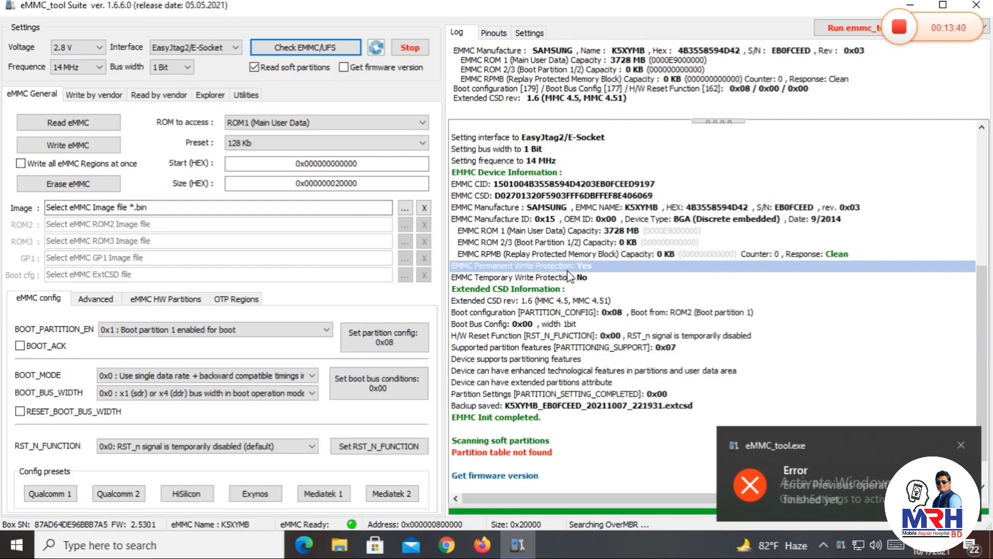
pyautogui.click(574, 266)
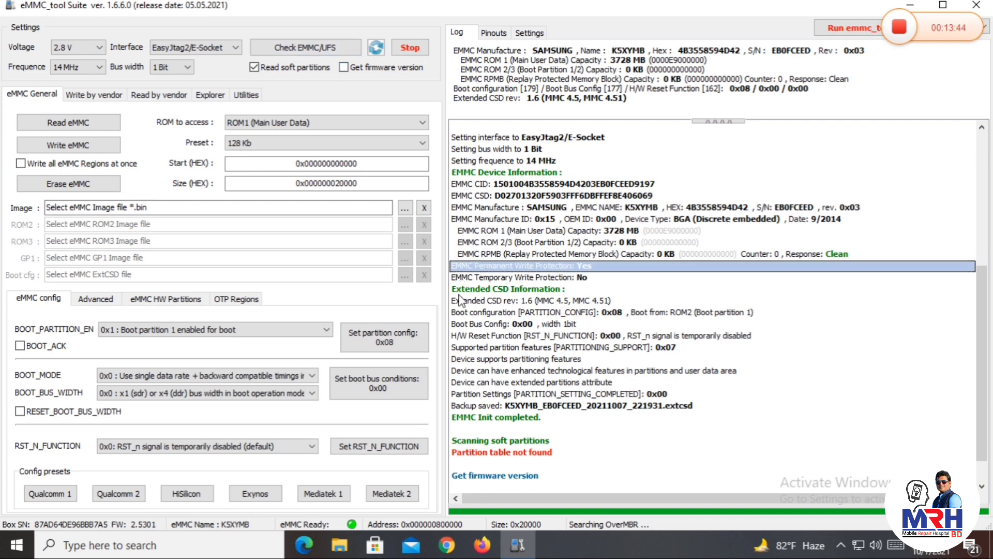
pyautogui.click(277, 69)
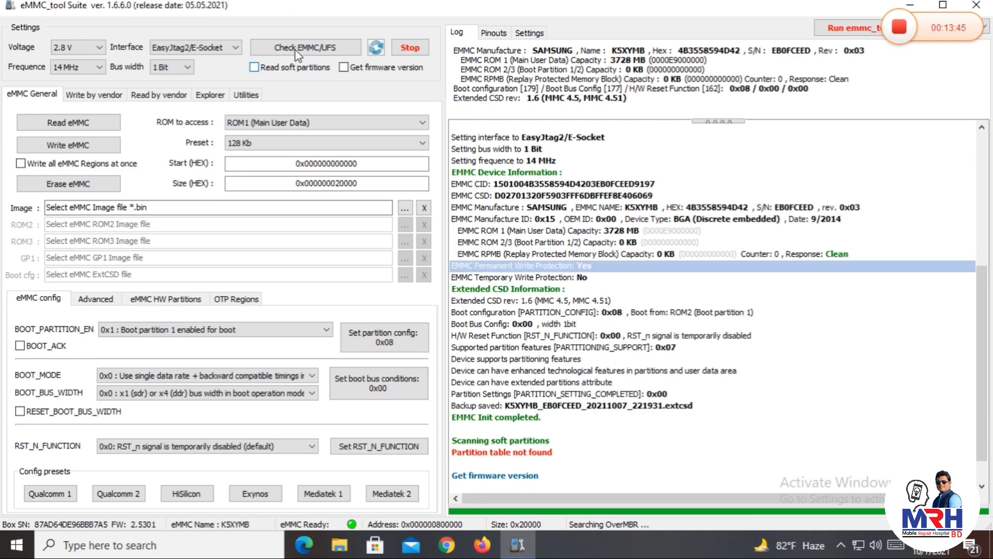
pyautogui.click(294, 50)
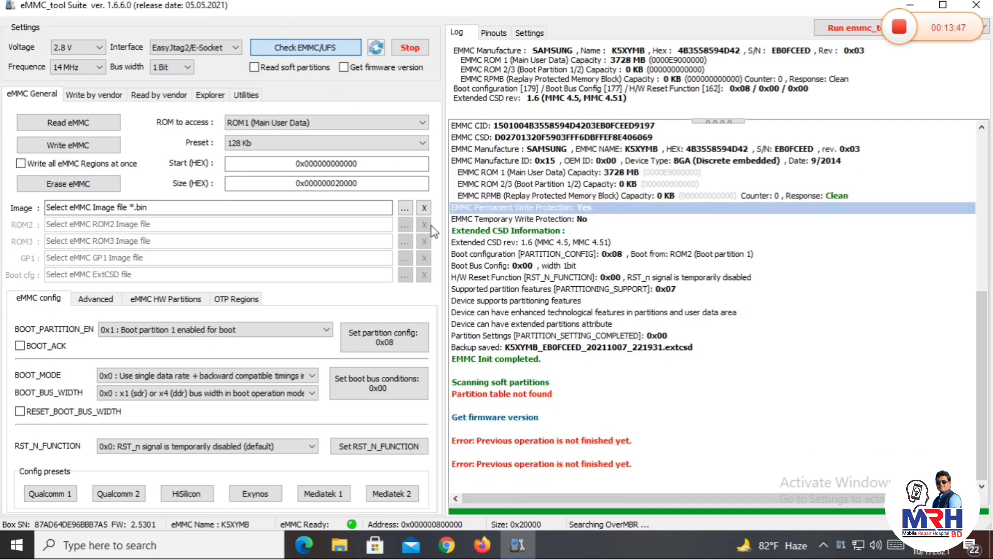
pyautogui.click(333, 49)
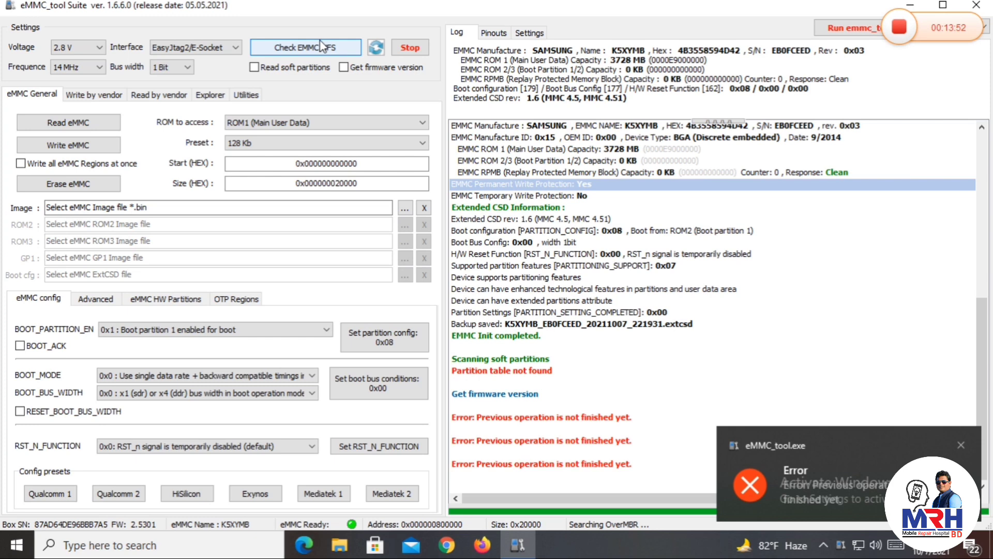
pyautogui.click(321, 43)
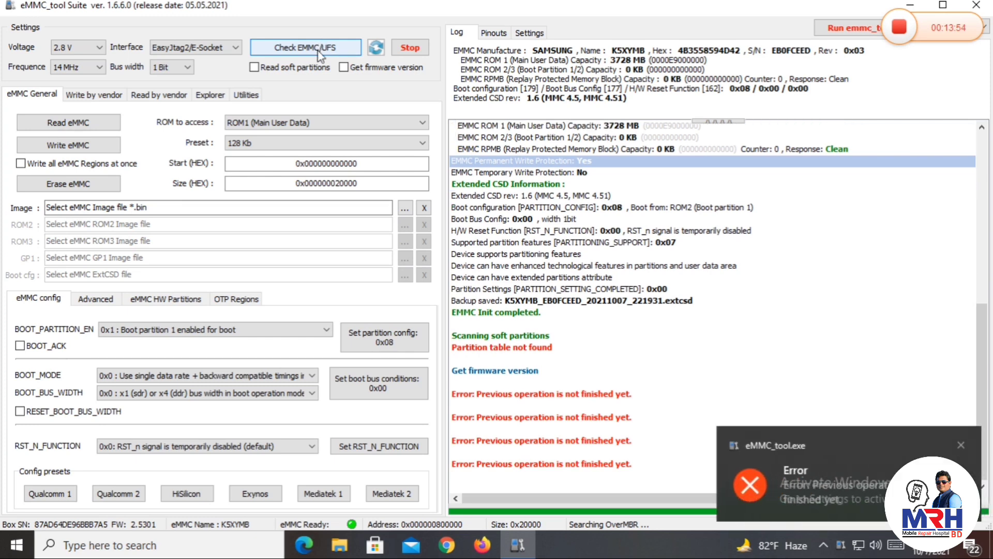
pyautogui.click(961, 445)
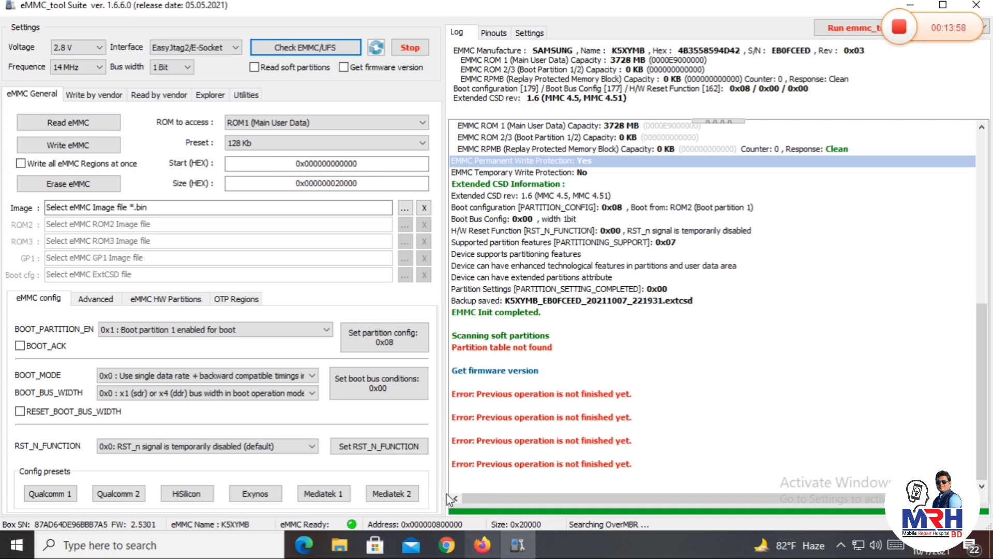
# Step: Stop the pending firmware search, rerun the EMMC/UFS check and inspect the permanent write protection entry
pyautogui.click(411, 48)
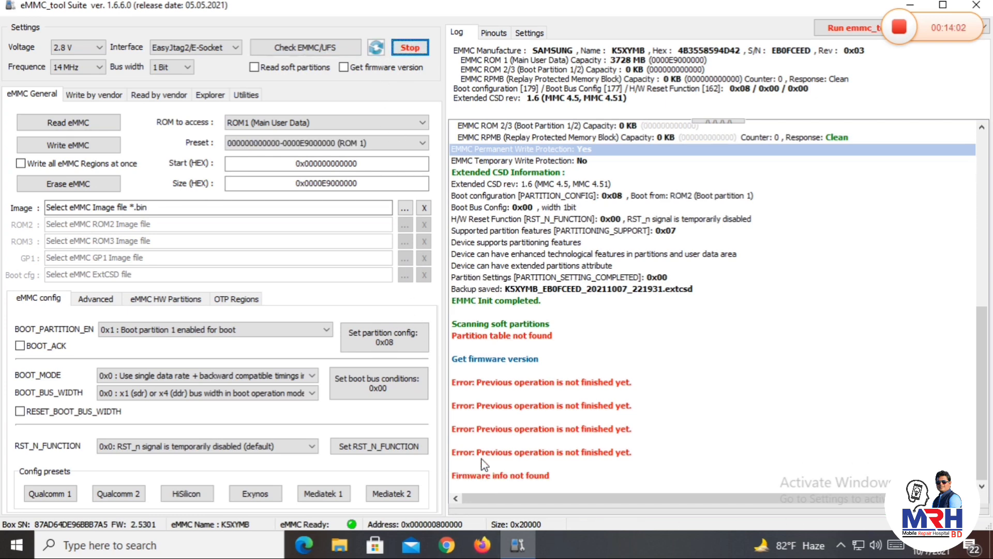
pyautogui.click(519, 479)
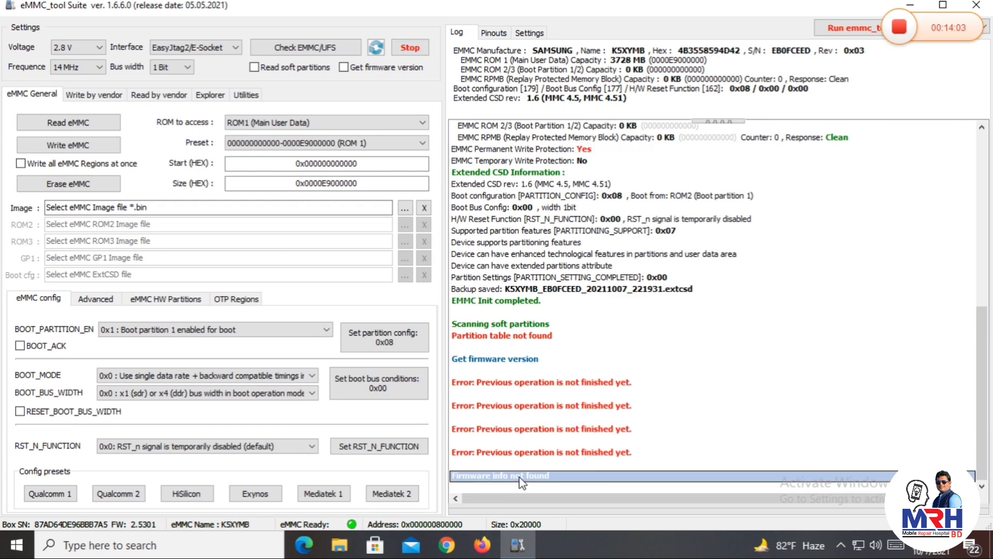
pyautogui.click(332, 52)
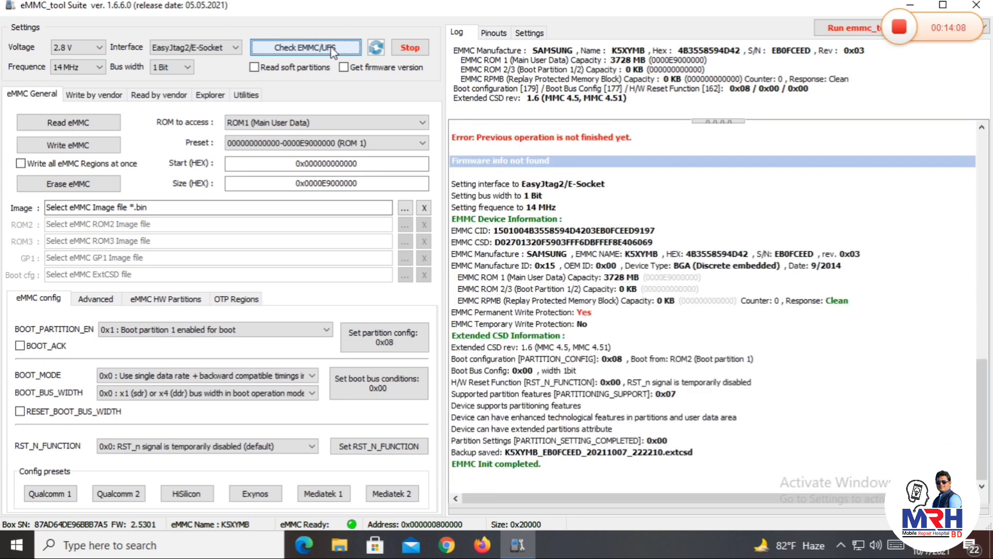
pyautogui.click(602, 314)
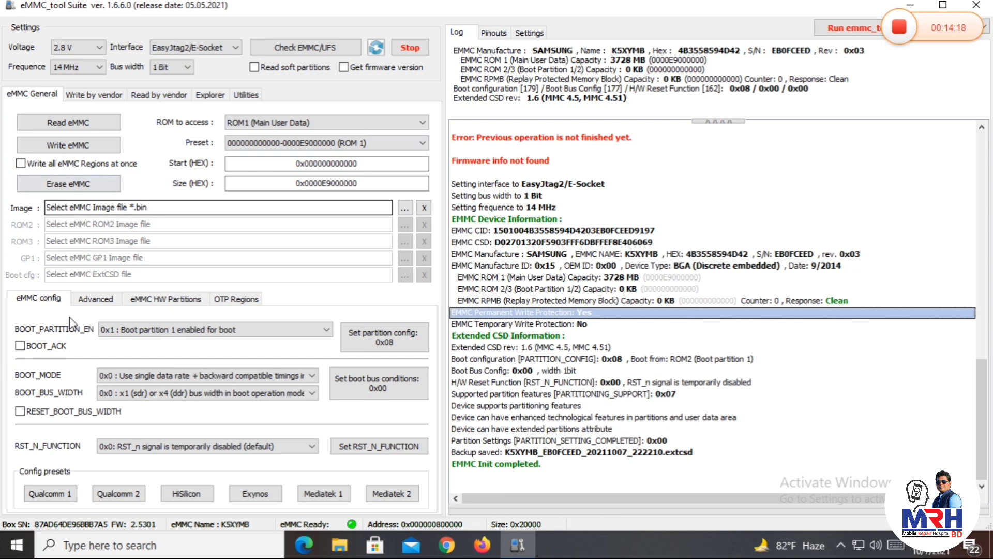
# Step: Try to run Universal Factory Format on the eMMC and inspect the password lock entry in the log
pyautogui.click(95, 300)
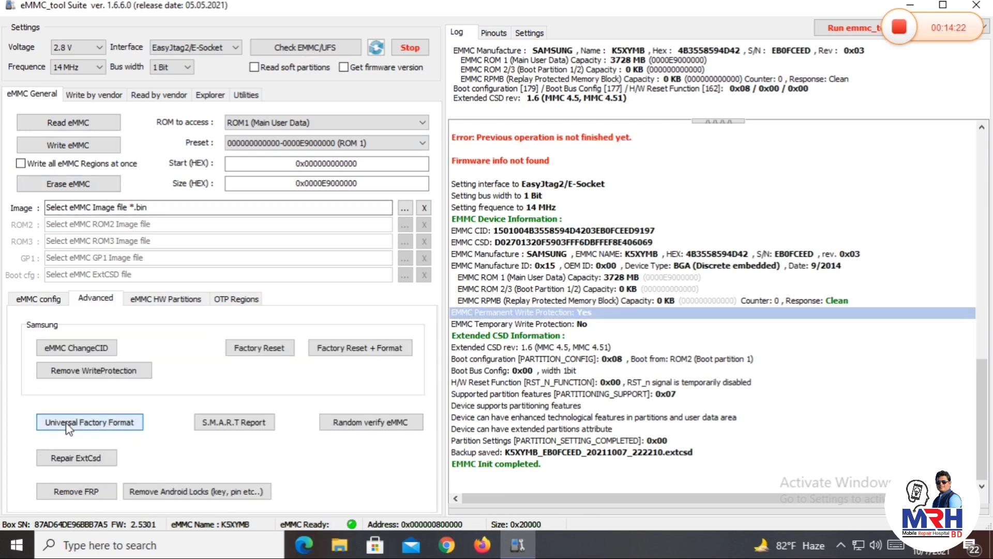
pyautogui.click(67, 429)
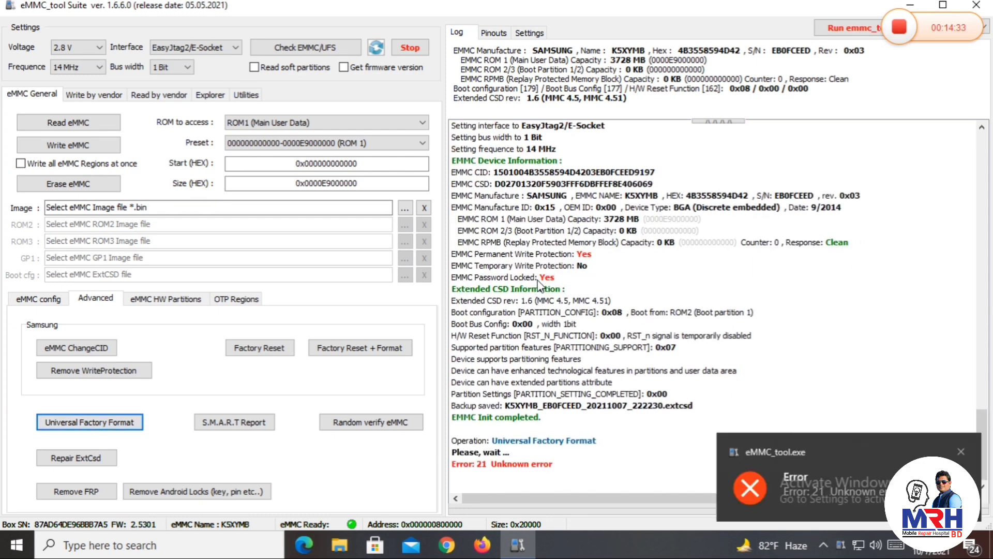
pyautogui.click(528, 283)
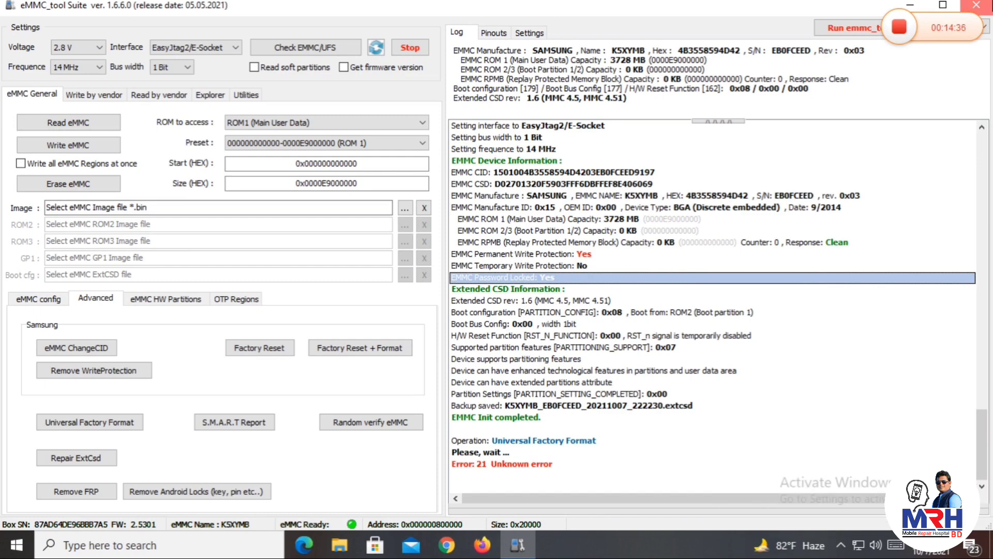
# Step: Close eMMC_tool Suite, switch to EasyJtag Box JTAG Classic Suite and detect the eMMC chip
pyautogui.click(977, 5)
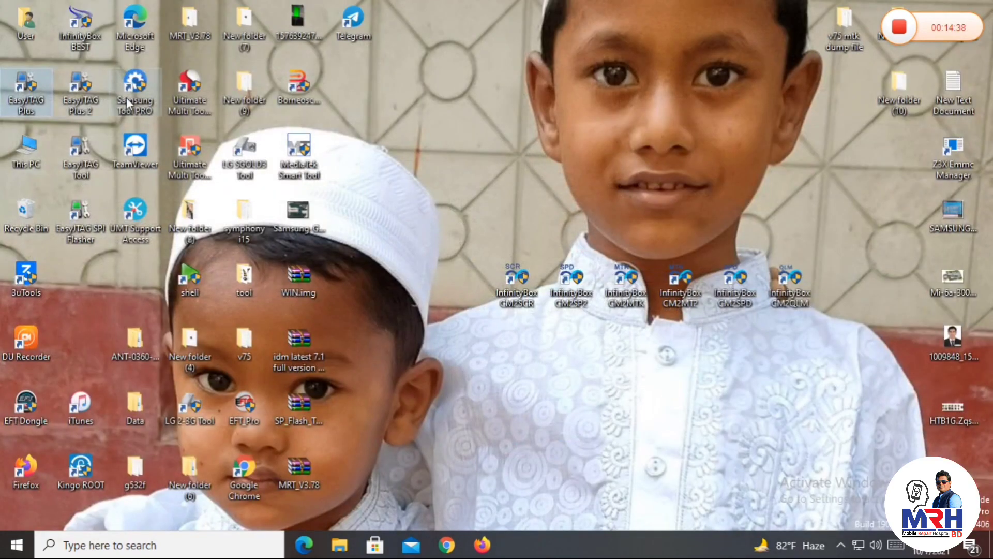
pyautogui.doubleClick(71, 149)
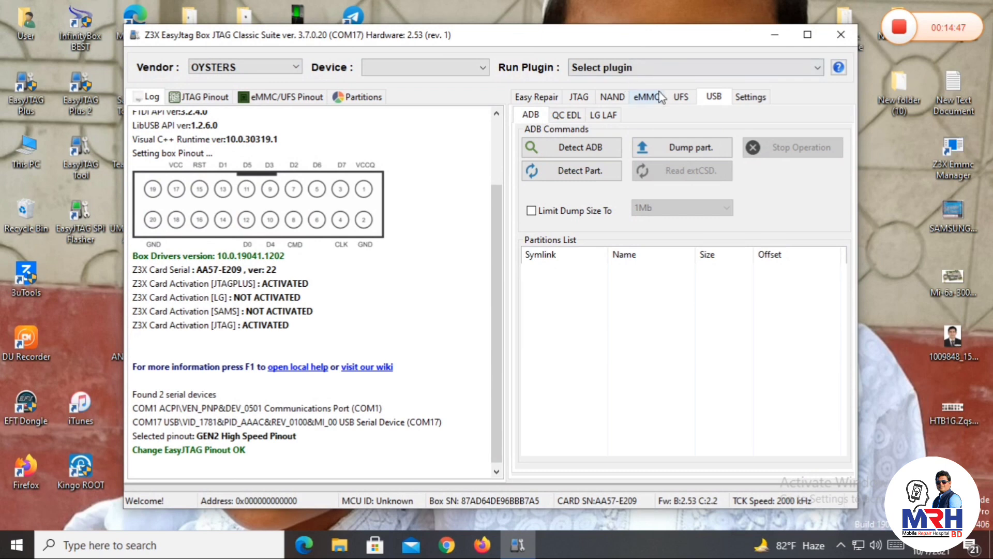
pyautogui.click(654, 97)
pyautogui.click(569, 140)
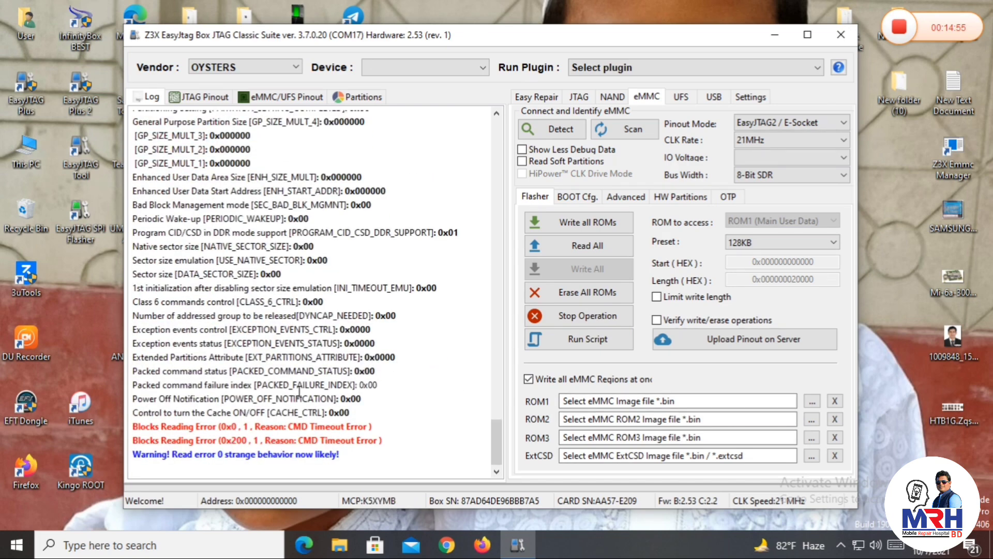
# Step: Run Erase (e)MMC Password on the detected chip and confirm the Force Erase MMC Password warning
pyautogui.click(563, 198)
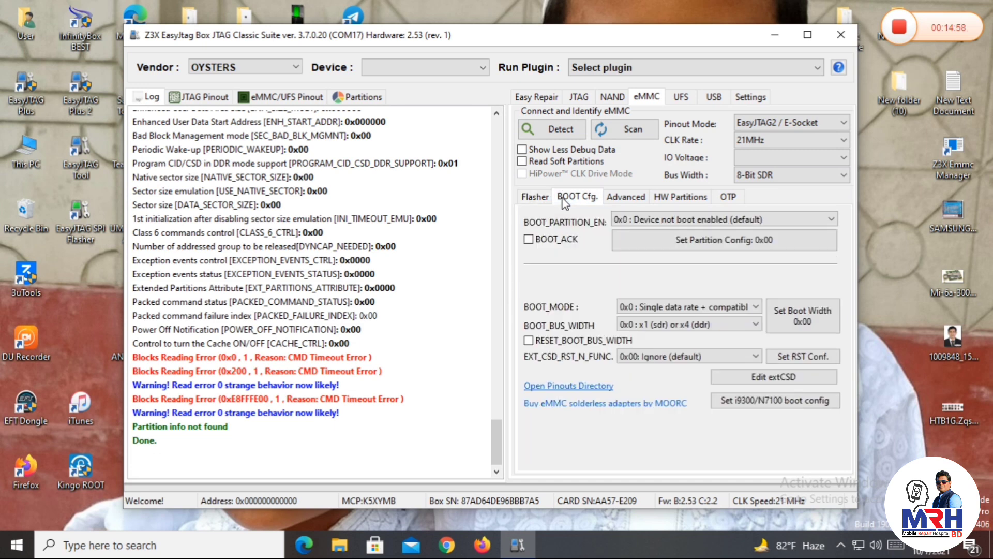
pyautogui.click(616, 198)
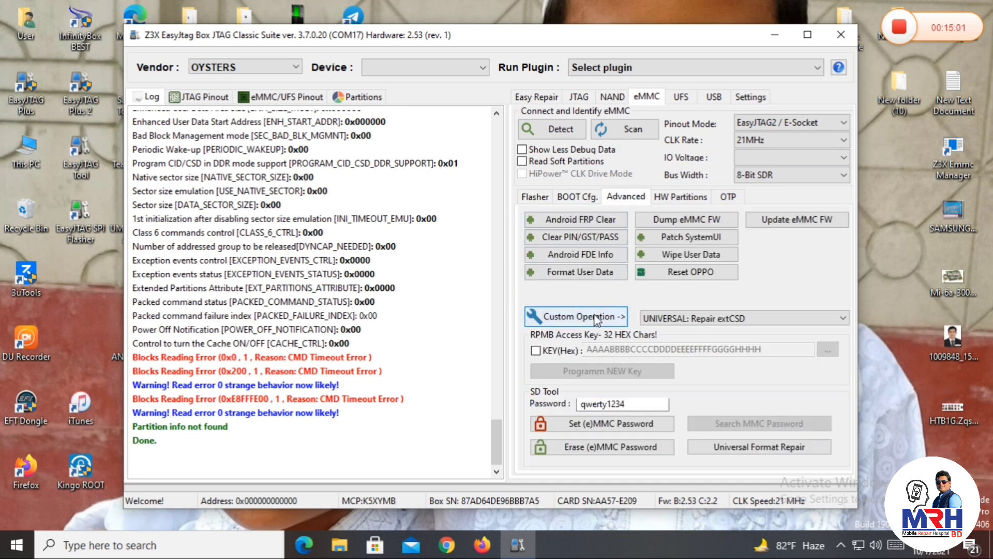
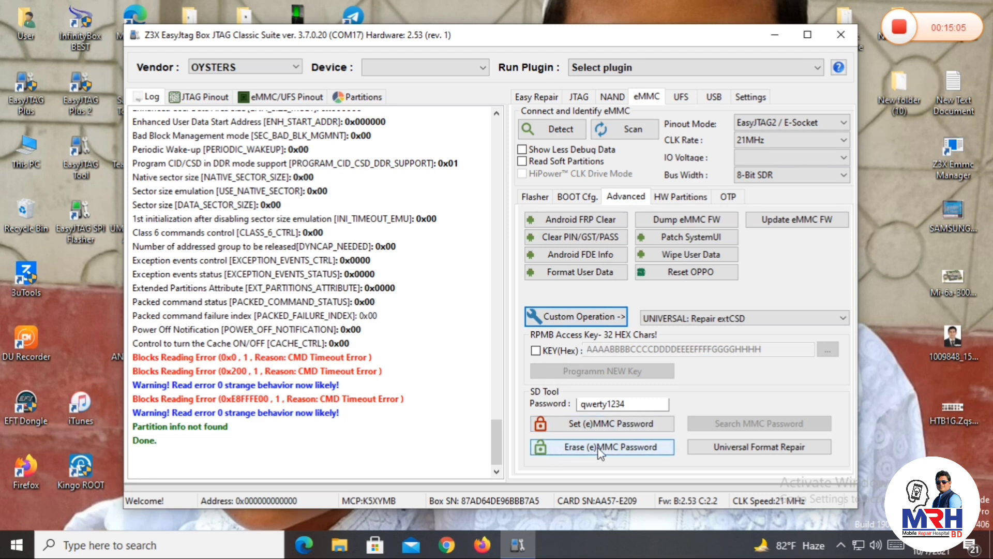
pyautogui.click(599, 450)
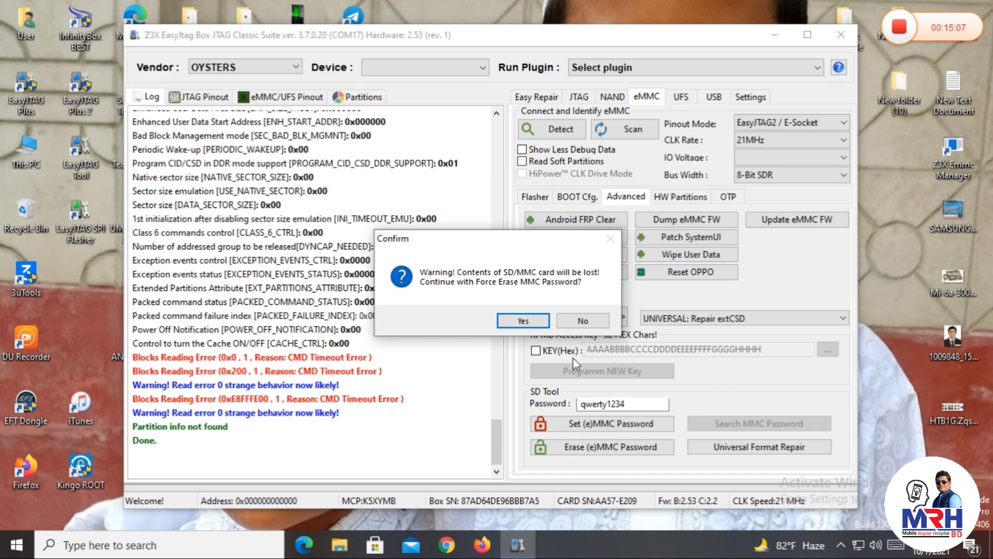
pyautogui.click(522, 316)
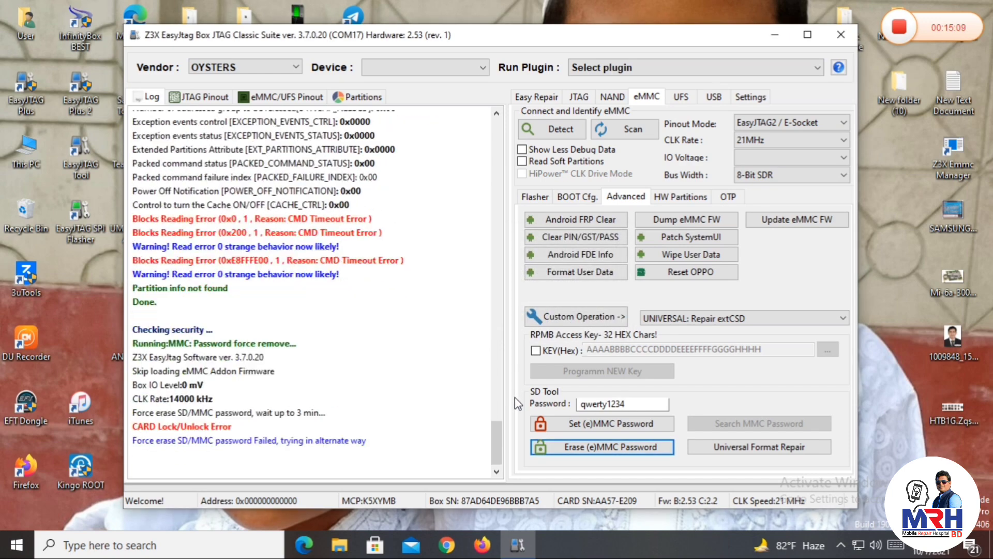
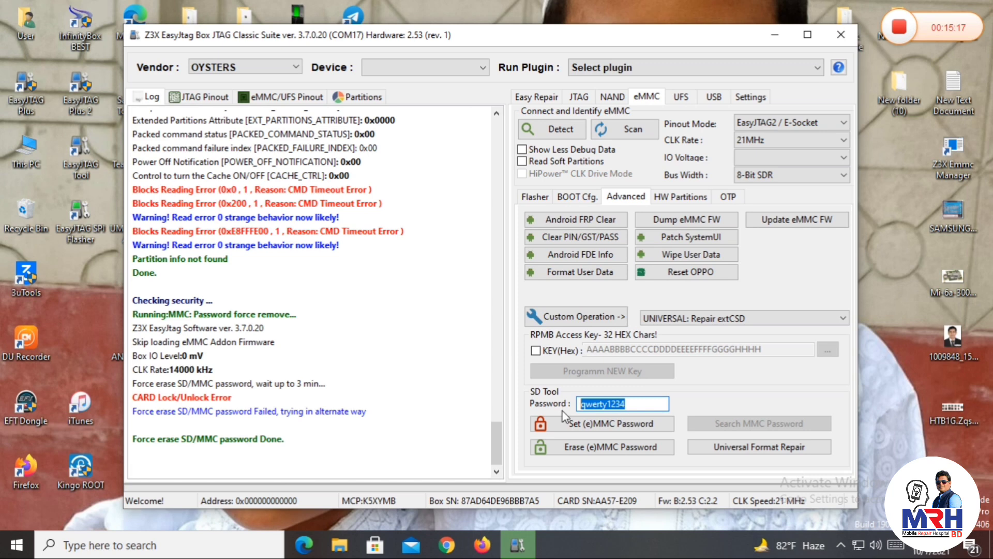
# Step: Unlock the eMMC's OTP area at offset 0x0000E8000000 with the Temporary option
pyautogui.click(689, 195)
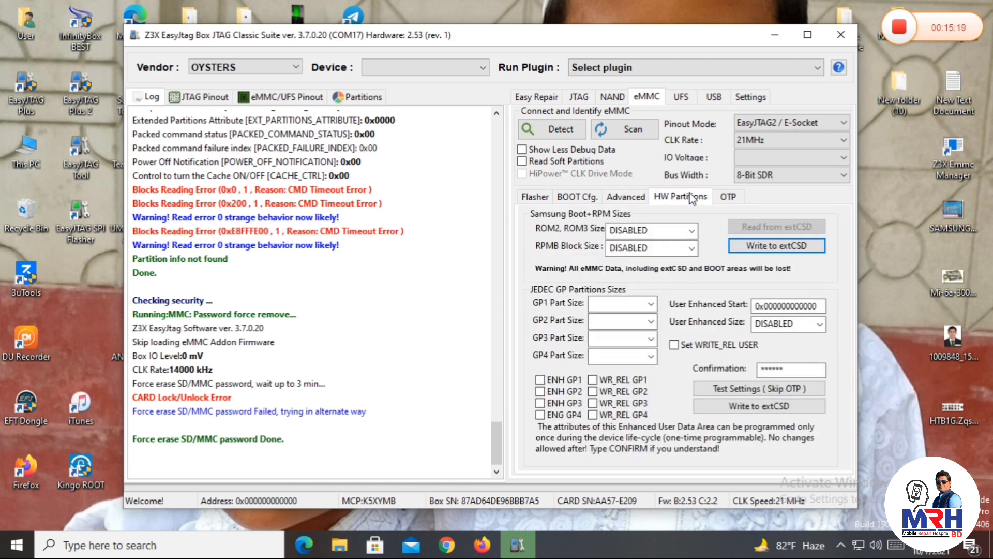
pyautogui.click(729, 200)
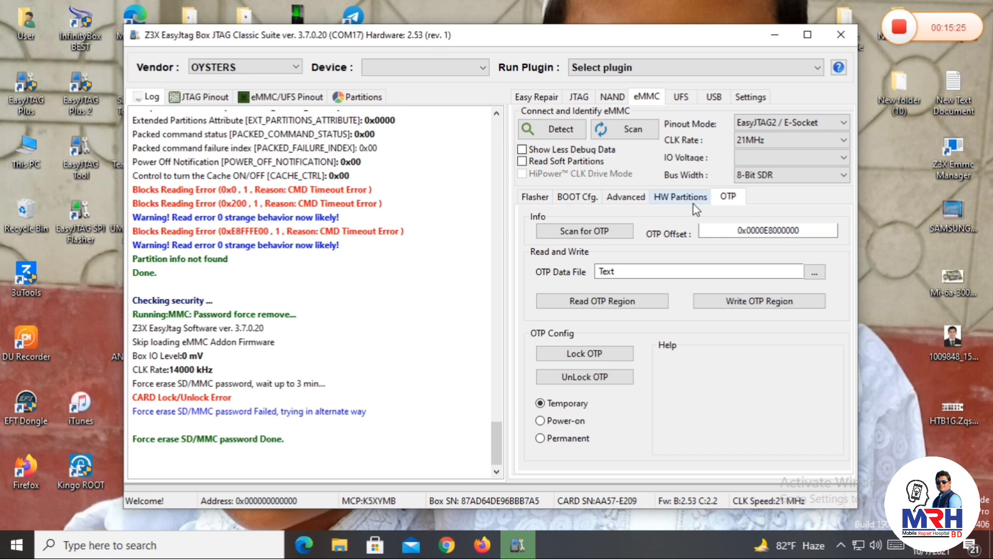
pyautogui.click(678, 194)
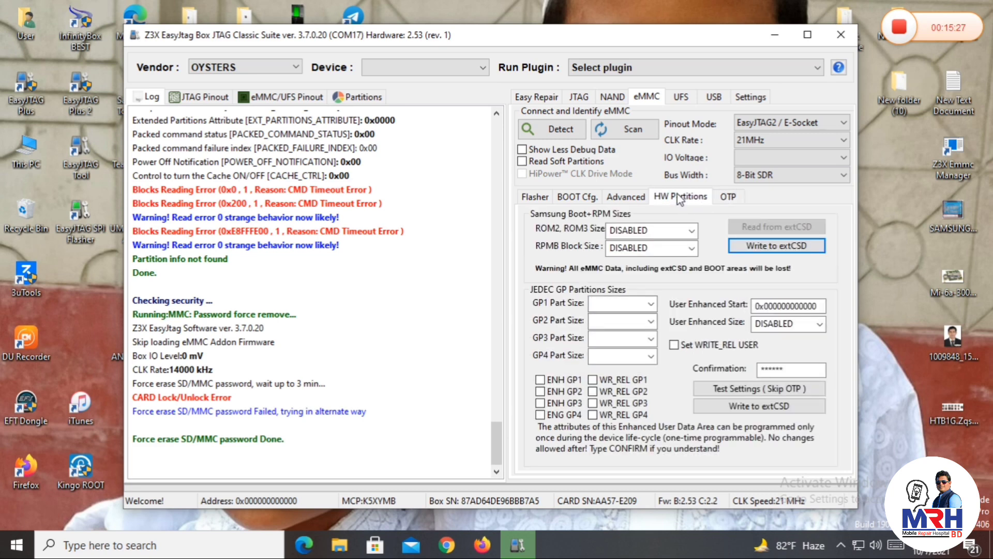
pyautogui.click(740, 197)
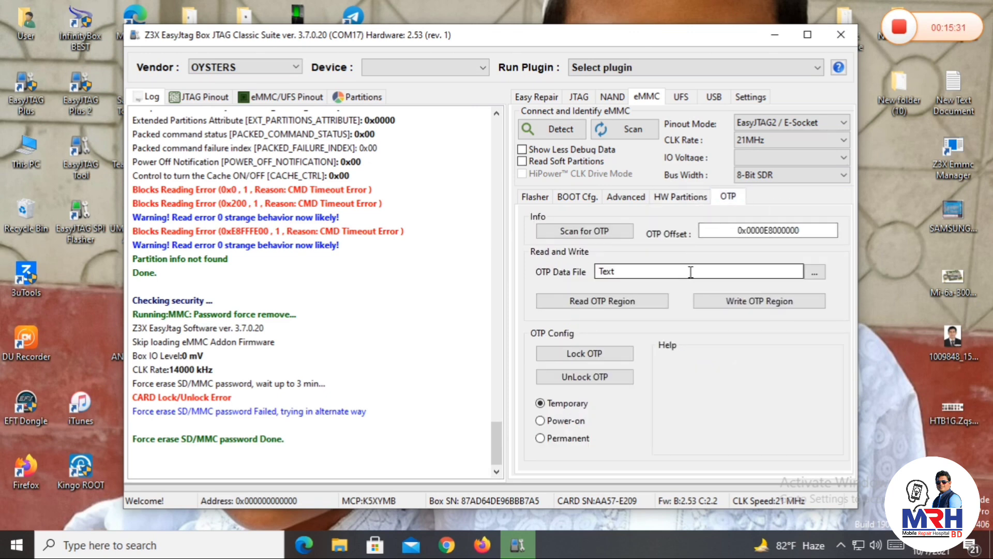
pyautogui.click(589, 377)
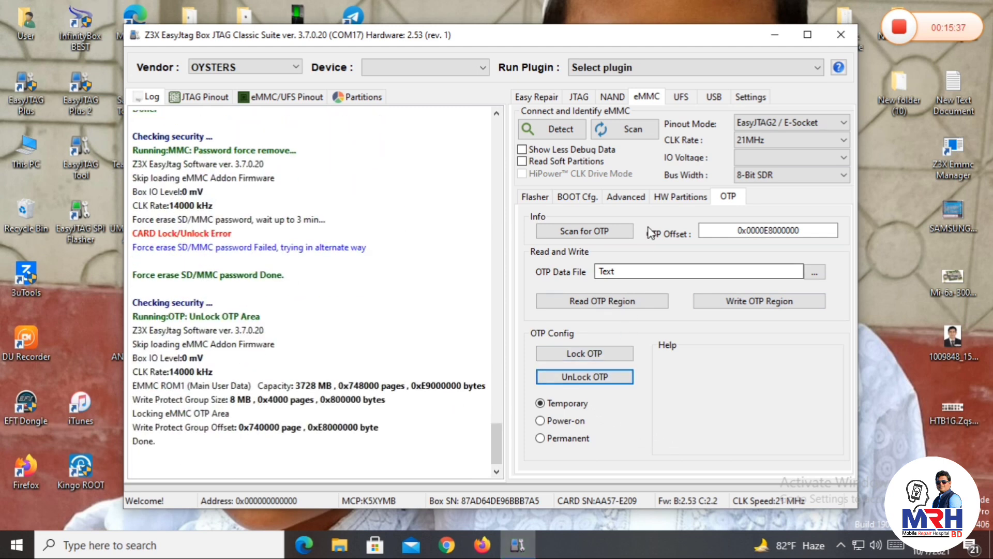
# Step: Try to run Universal Format Repair on the eMMC, accepting the Force Erase MMC Password warning, and inspect the outcome in the log
pyautogui.click(666, 197)
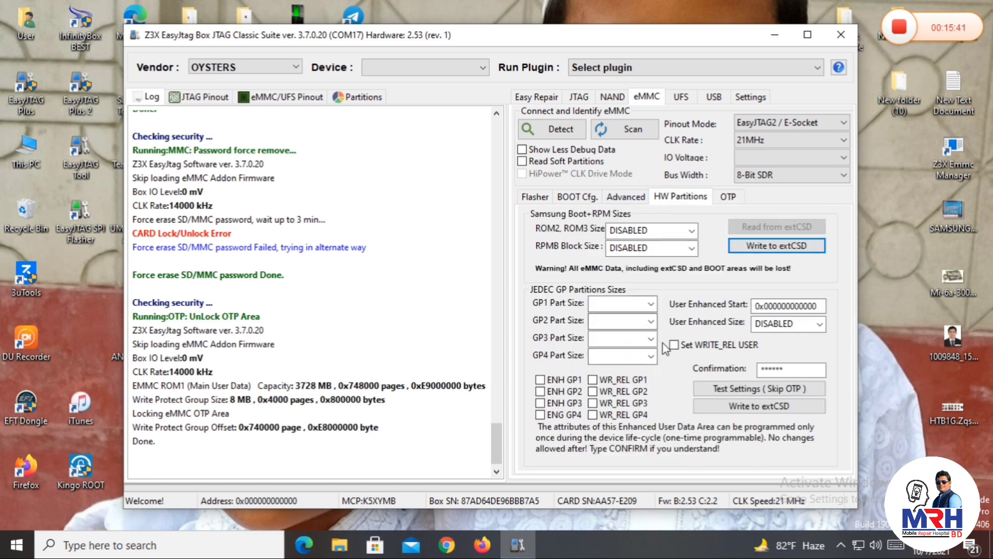
pyautogui.click(623, 201)
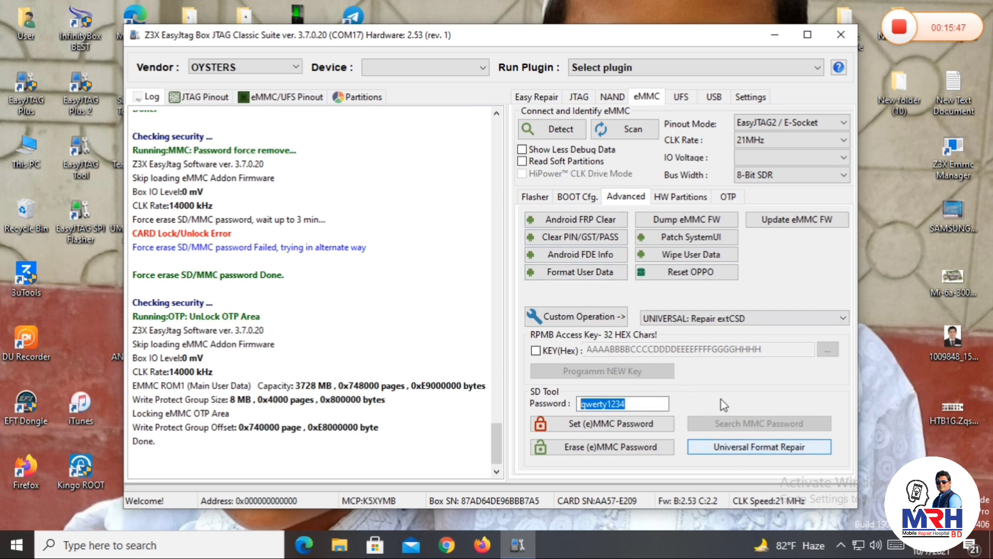
pyautogui.click(768, 448)
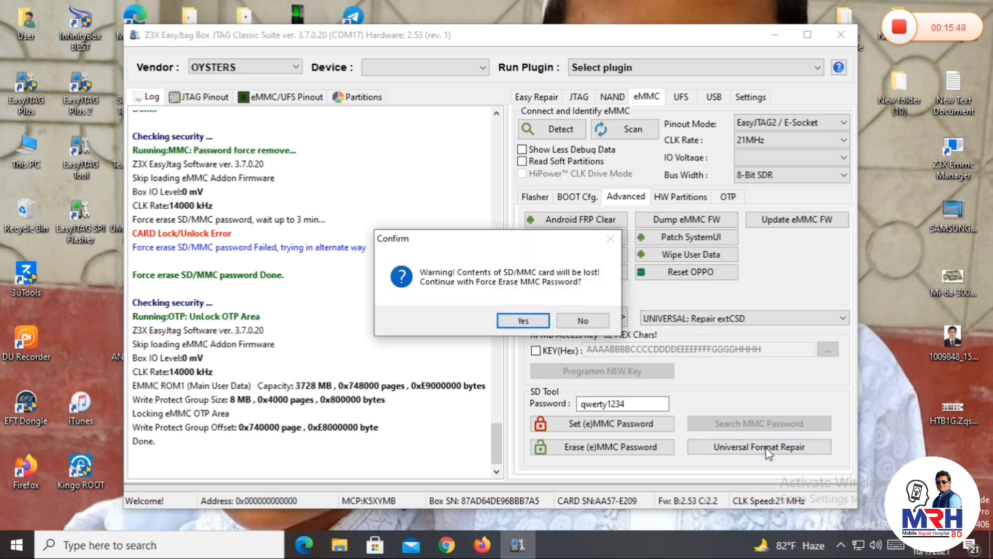
pyautogui.click(524, 321)
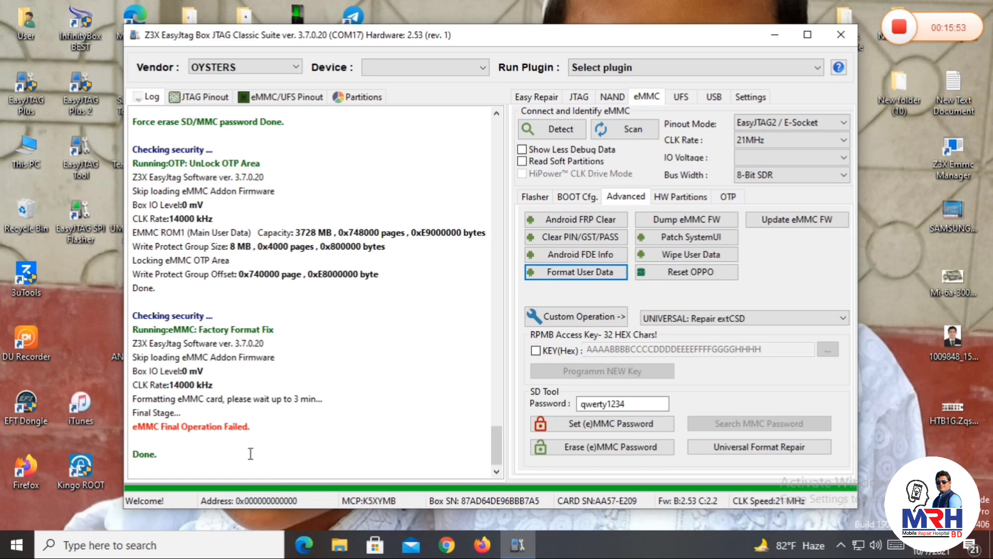
pyautogui.moveTo(285, 422); pyautogui.dragTo(95, 423)
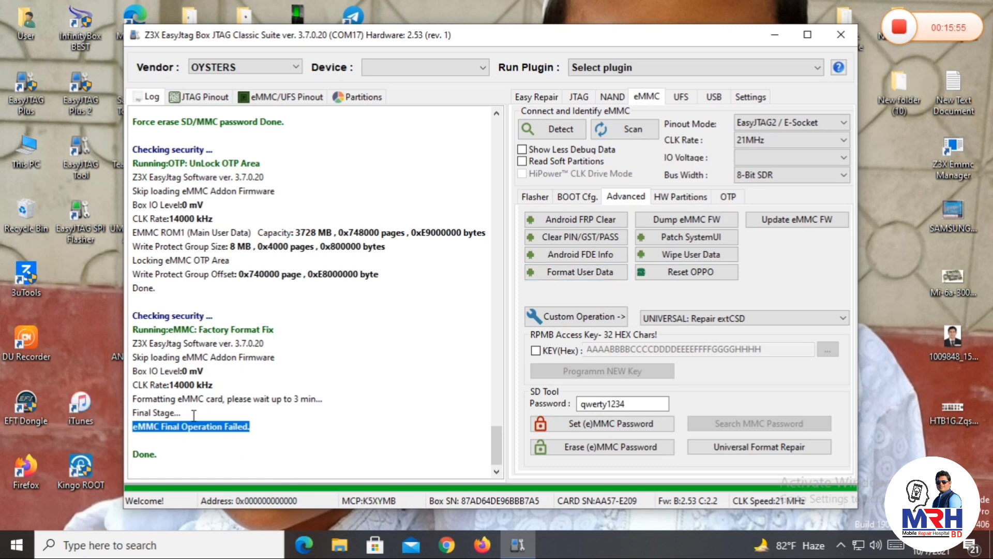
pyautogui.click(417, 273)
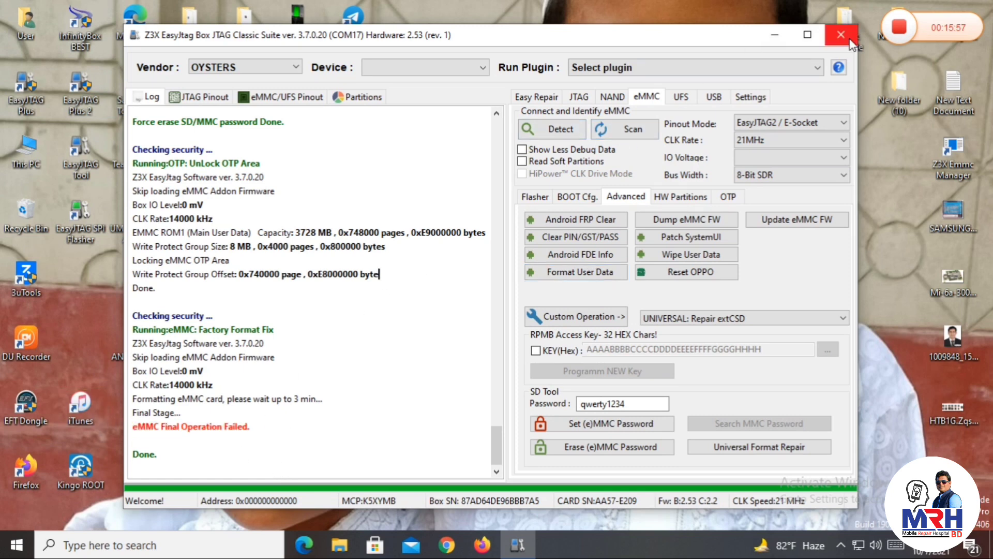
# Step: Close EasyJtag Box JTAG Classic Suite, switch to eMMC_tool Suite and identify the eMMC chip, ready for advanced operations
pyautogui.click(840, 34)
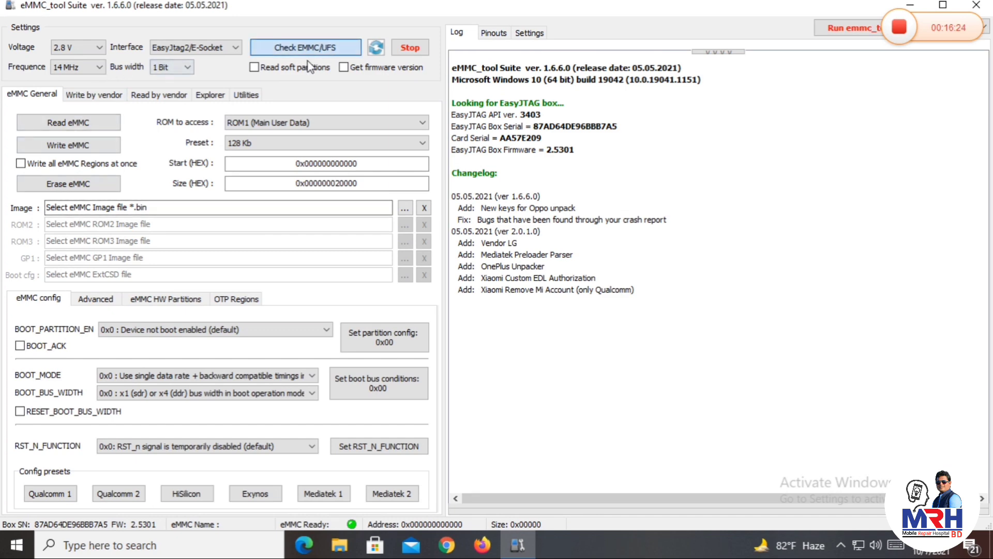
pyautogui.click(308, 46)
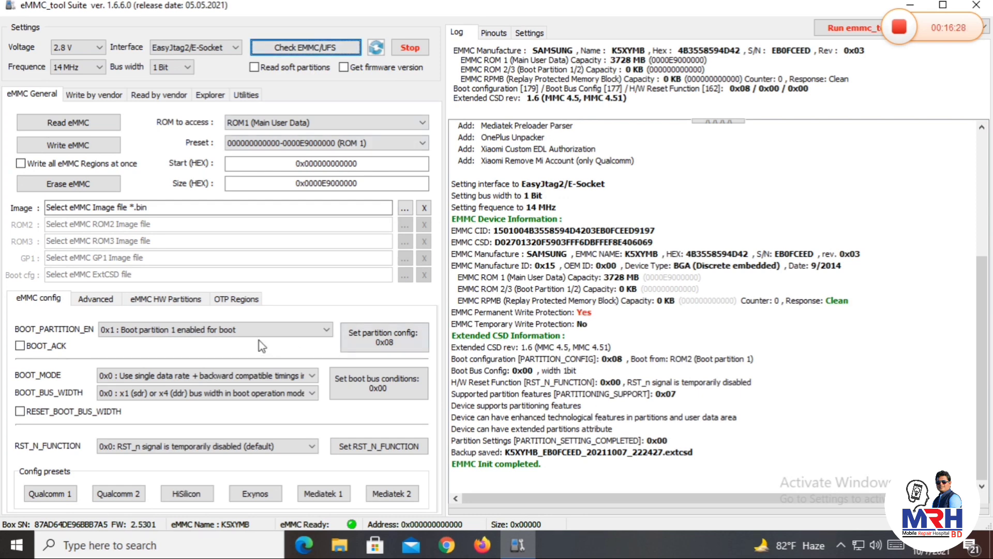
pyautogui.click(98, 305)
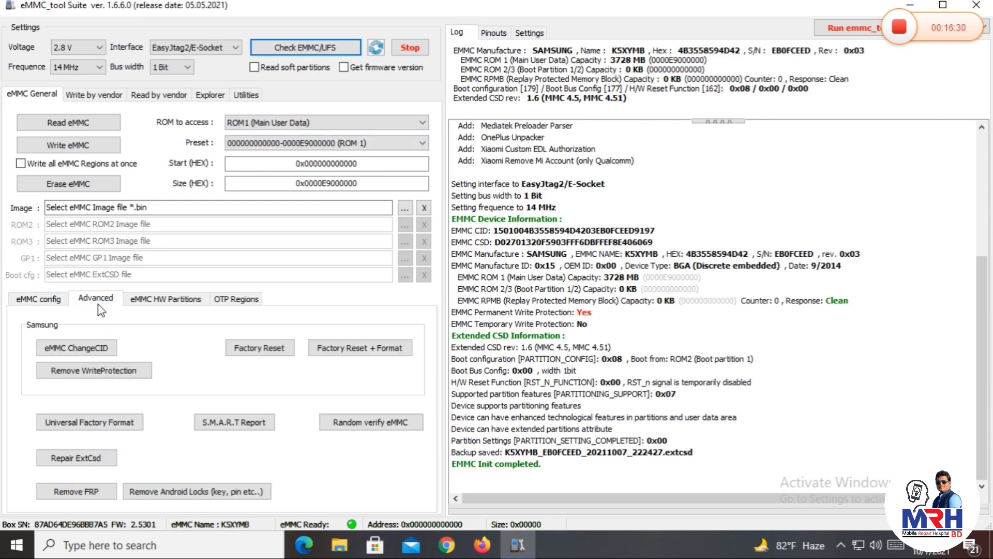
# Step: Try to erase the eMMC's ROM1 (Main User Data) over its full 0x0000E9000000 size, accepting the data-loss warning
pyautogui.click(77, 186)
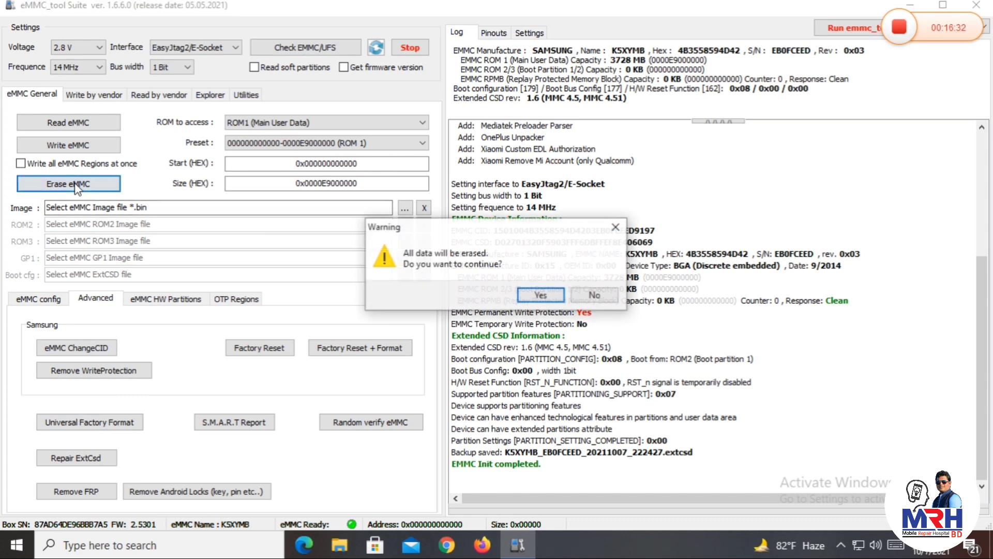
pyautogui.click(541, 296)
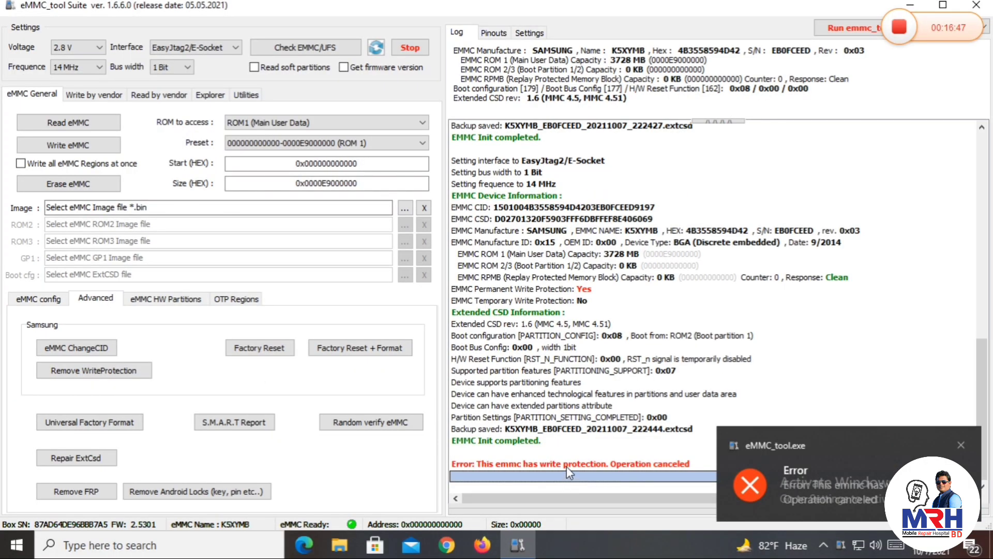
pyautogui.click(284, 344)
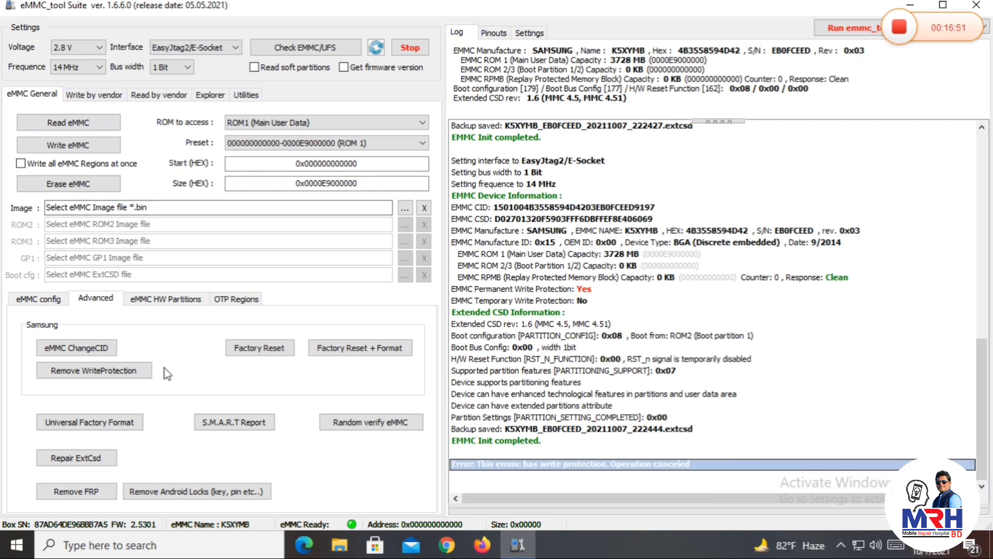
# Step: Examine the eMMC Permanent Write Protection entry in the log's device information
pyautogui.scroll(2, 611, 331)
pyautogui.scroll(-2, 597, 326)
pyautogui.click(505, 290)
pyautogui.click(597, 316)
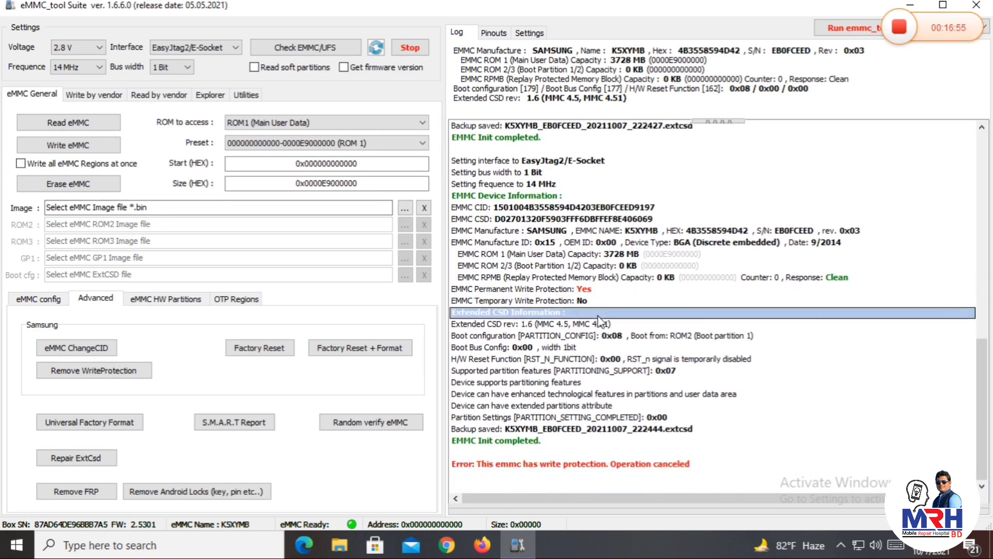
pyautogui.click(592, 290)
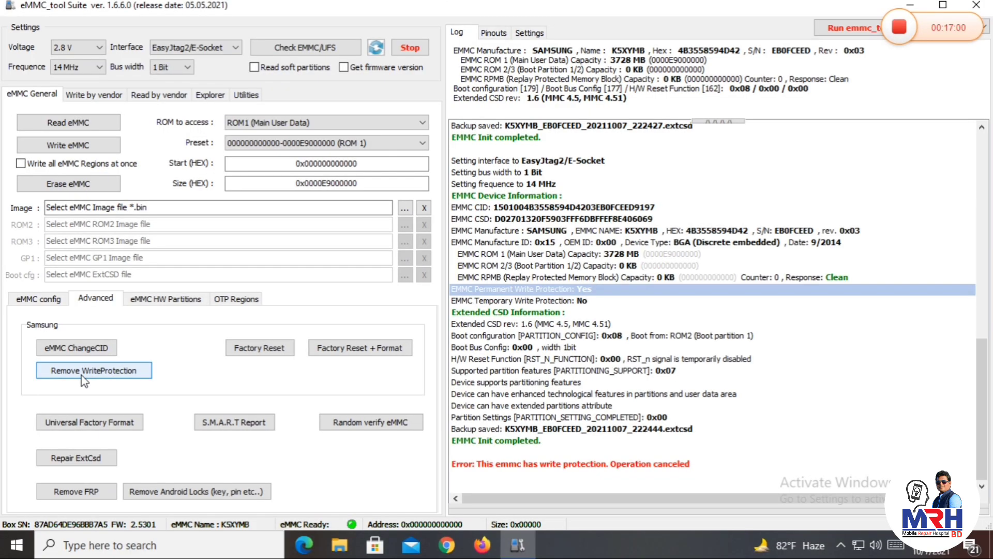
# Step: Remove the Samsung eMMC's write protection, recheck the chip and inspect its permanent and temporary write protection entries
pyautogui.click(82, 371)
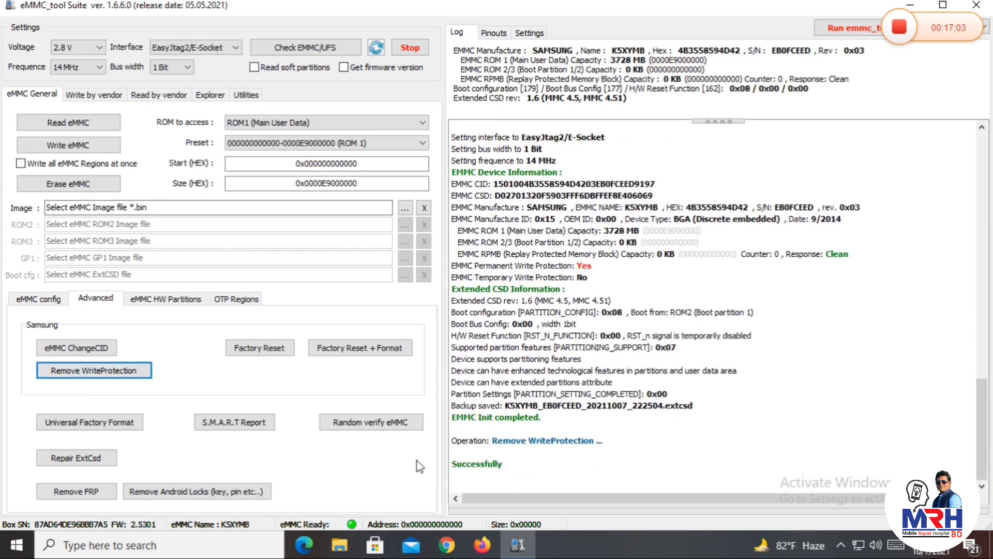
pyautogui.click(304, 50)
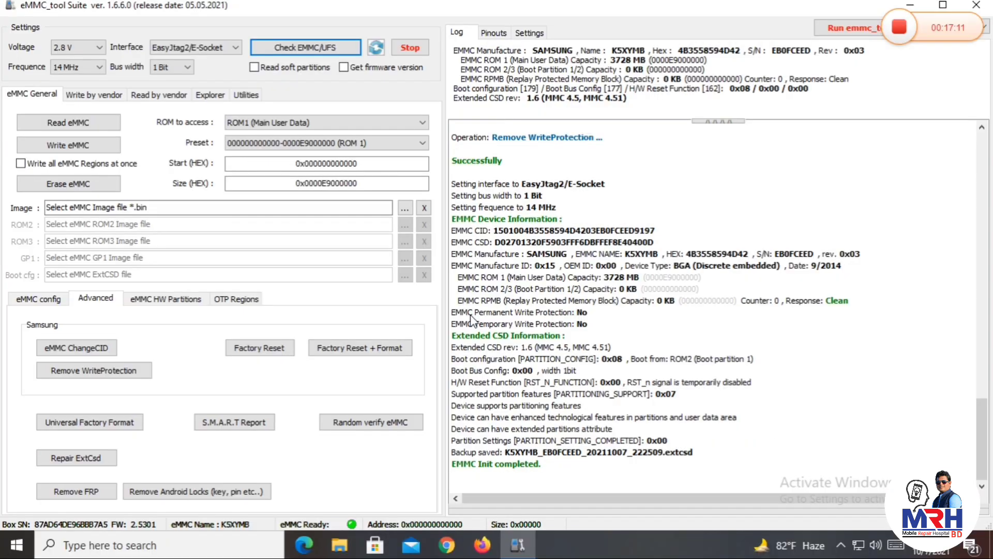
pyautogui.click(472, 316)
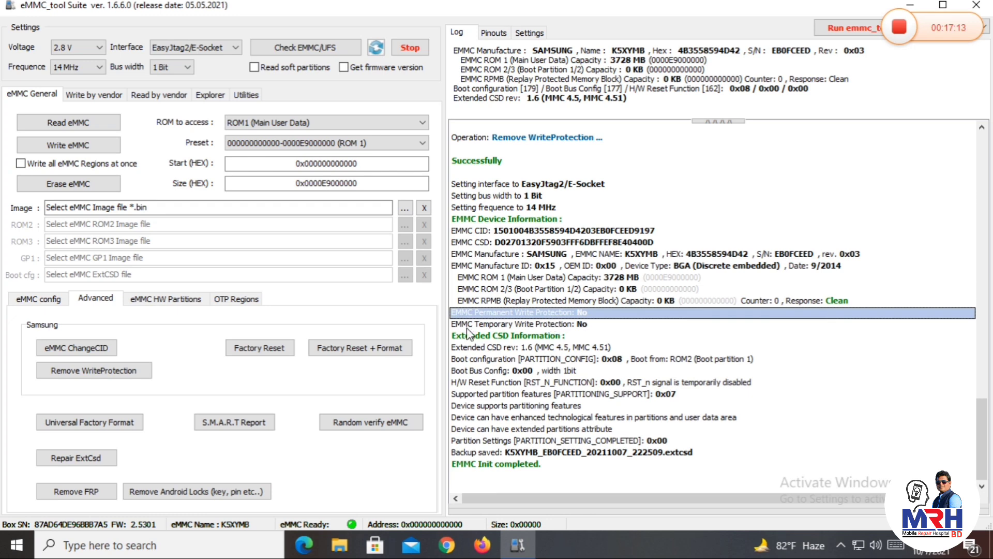
pyautogui.click(468, 326)
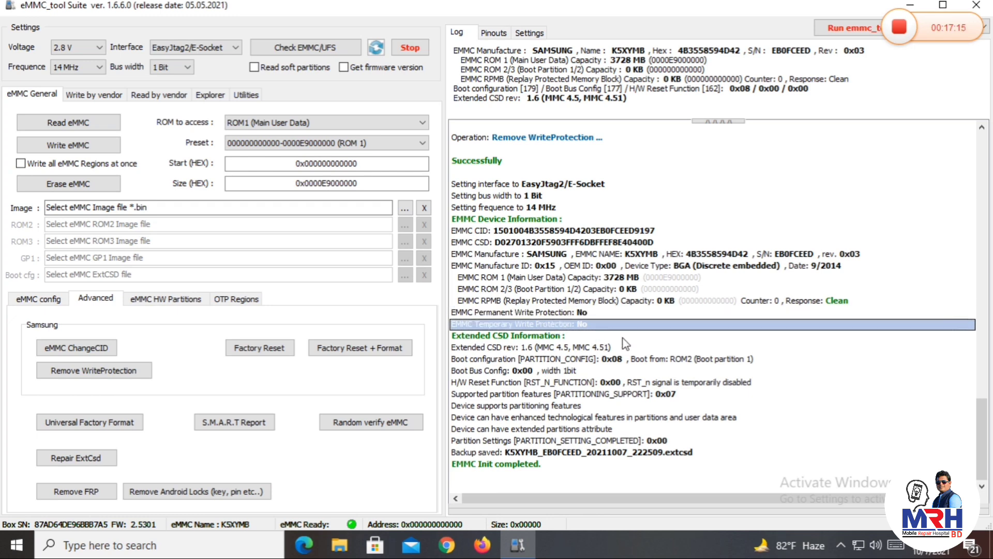
# Step: Run Universal Factory Format and perform the final write of disabled GP1 to GP4 partition sizes, accepting the zero-size warning
pyautogui.click(70, 419)
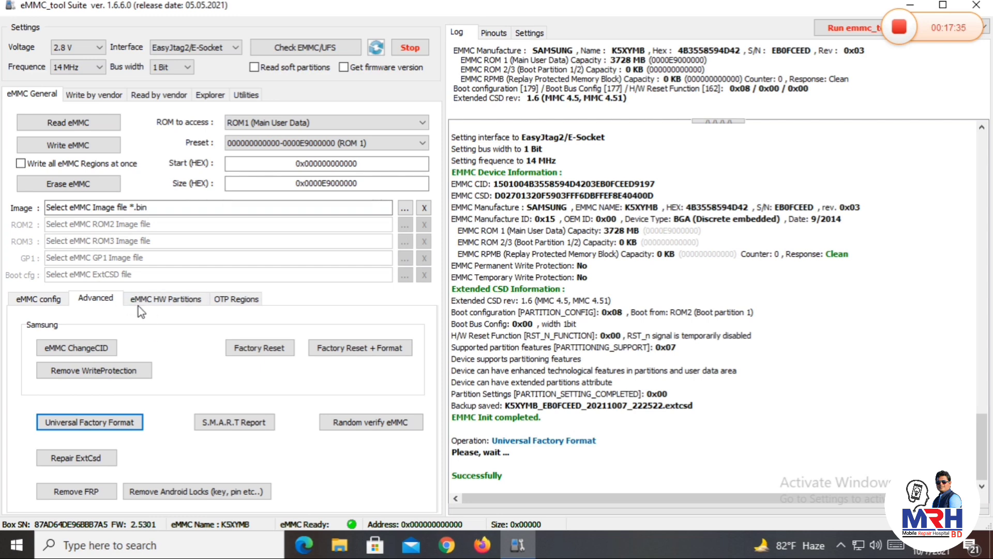
pyautogui.click(150, 300)
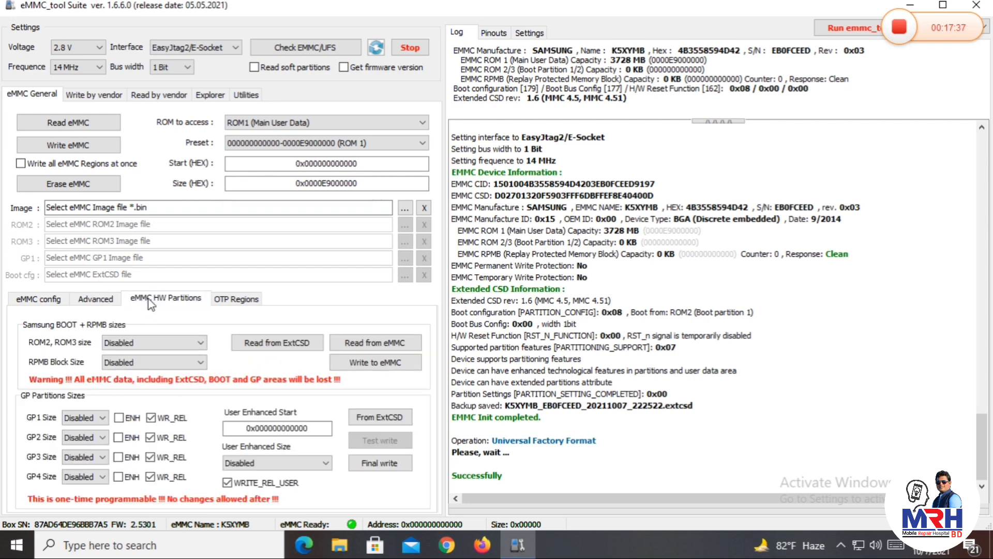
pyautogui.click(393, 463)
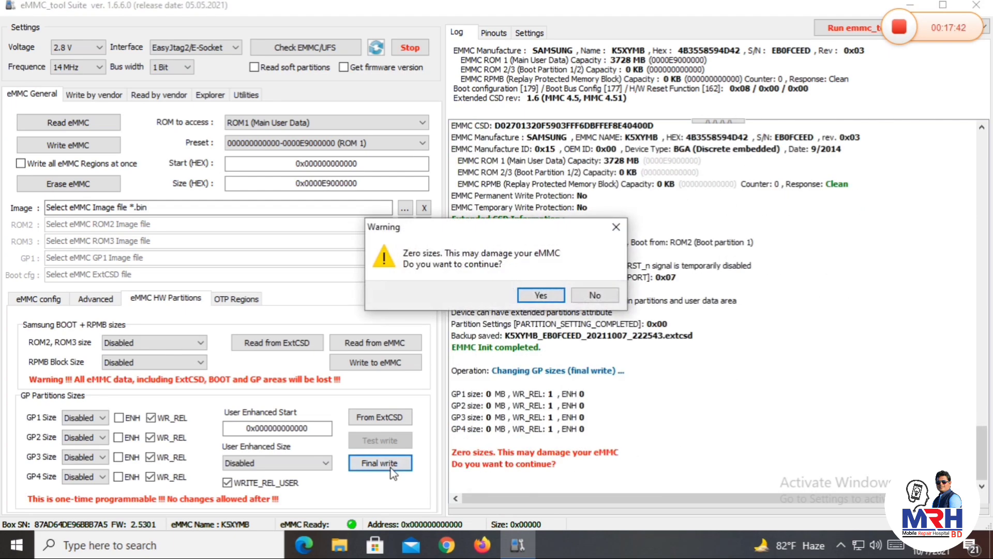
pyautogui.click(532, 293)
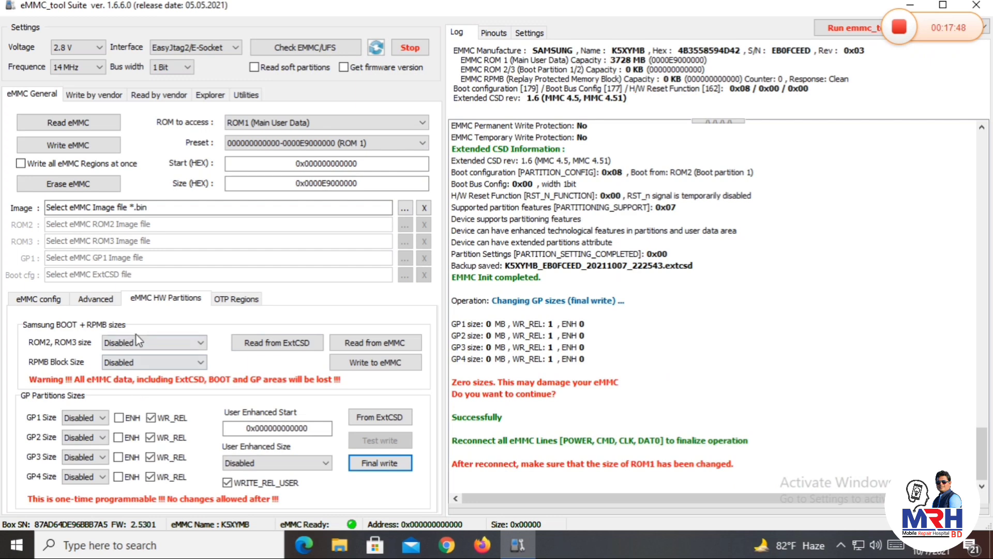
# Step: Write a ROM2/ROM3 boot size of 4096 KB and an RPMB size of 512 KB to the eMMC and recheck the chip
pyautogui.click(139, 342)
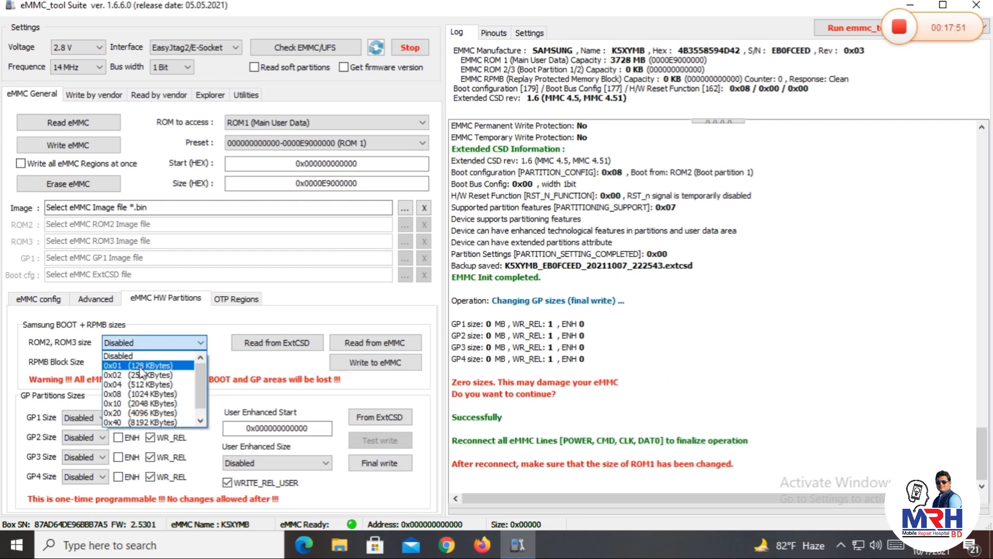
pyautogui.click(149, 413)
pyautogui.click(165, 366)
pyautogui.click(165, 404)
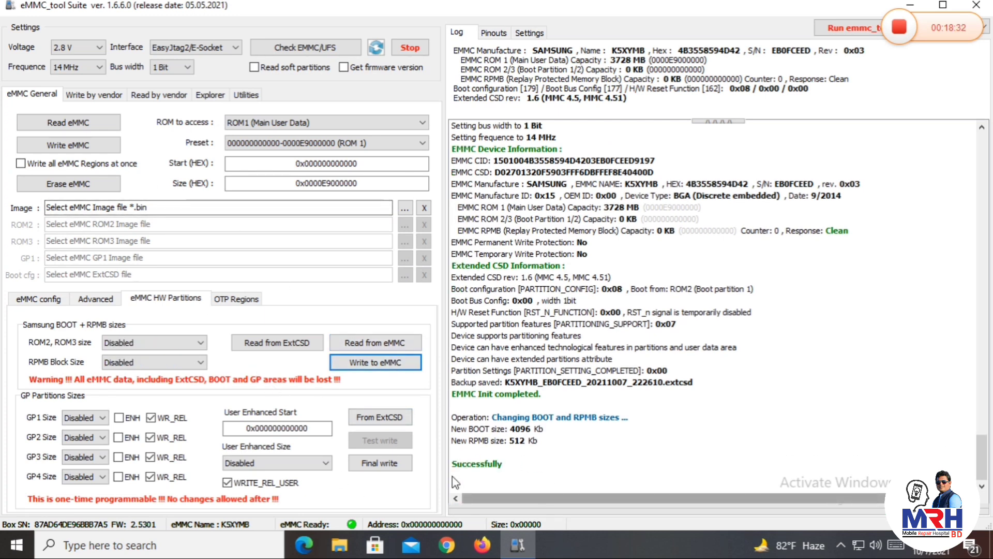
pyautogui.click(322, 48)
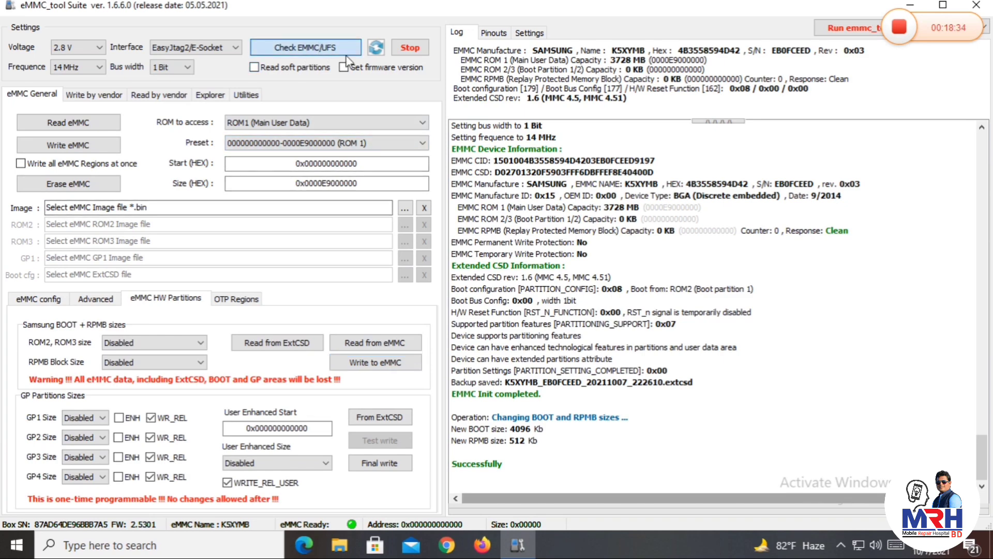